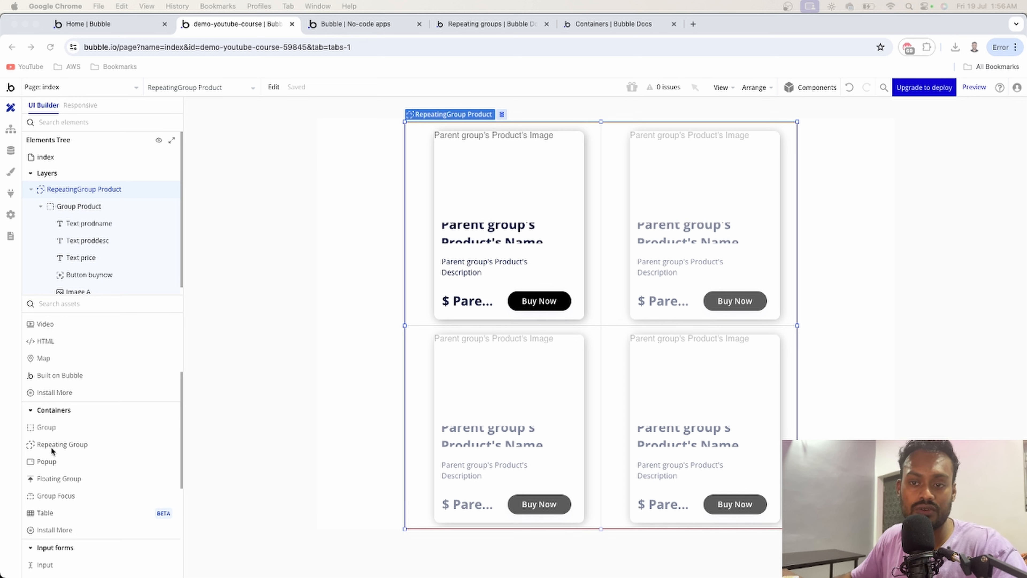
{"action": "left_click", "coordinate": [137, 447]}
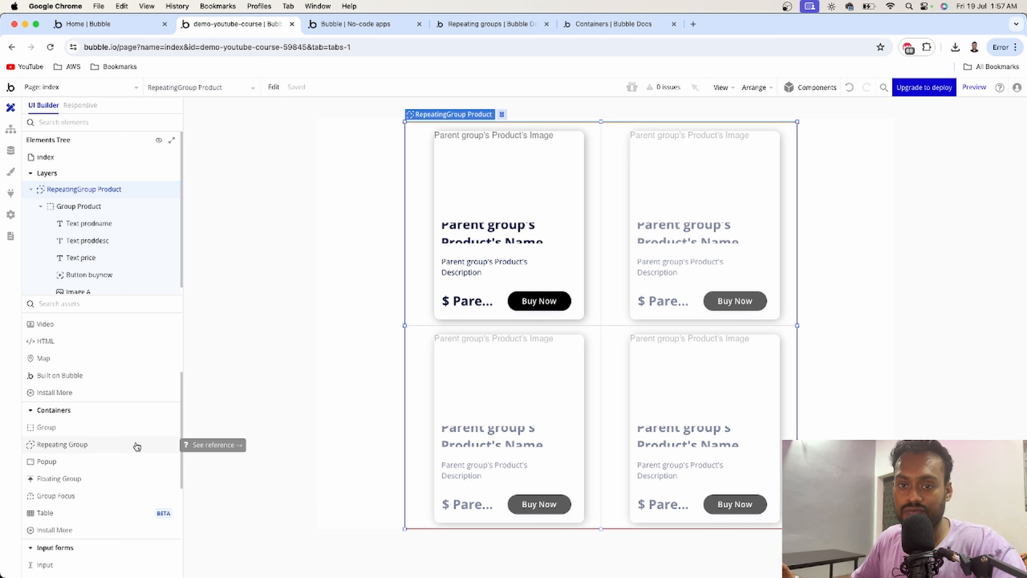
{"action": "scroll", "coordinate": [112, 408], "scroll_direction": "up", "scroll_amount": 5}
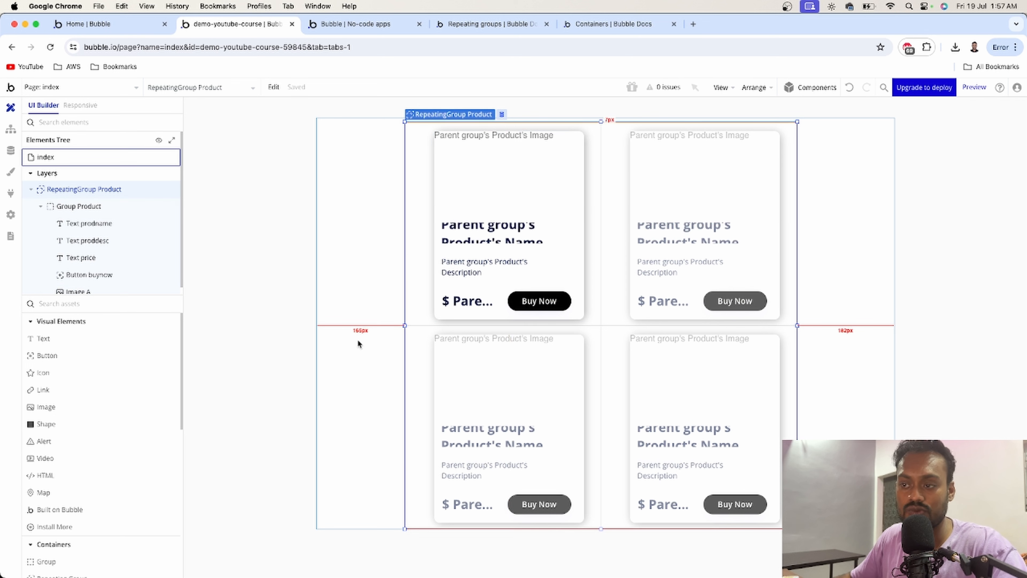
{"action": "scroll", "coordinate": [89, 481], "scroll_direction": "down", "scroll_amount": 3}
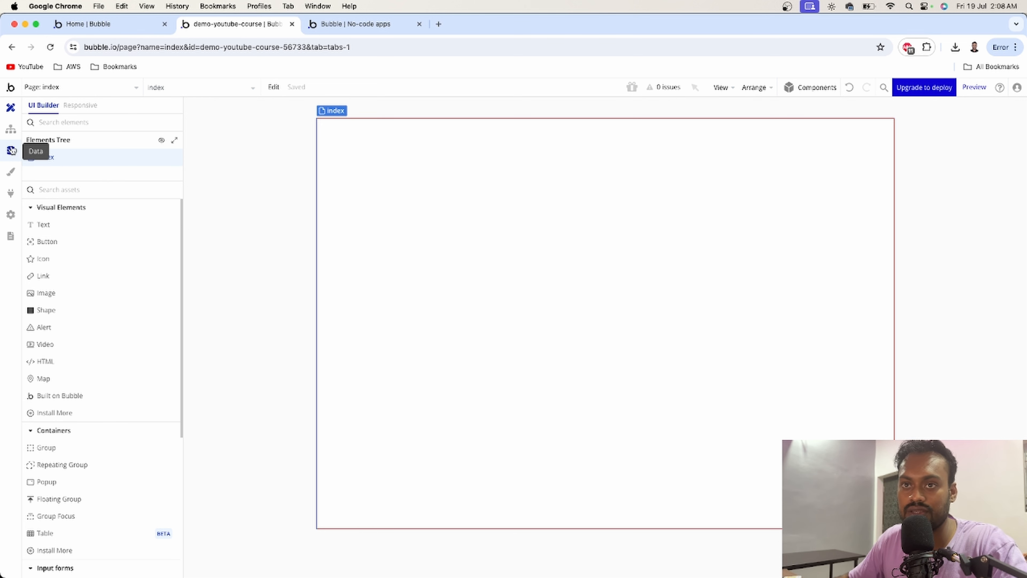
- Create a new data type named Product in the app's data types
{"action": "left_click", "coordinate": [11, 151]}
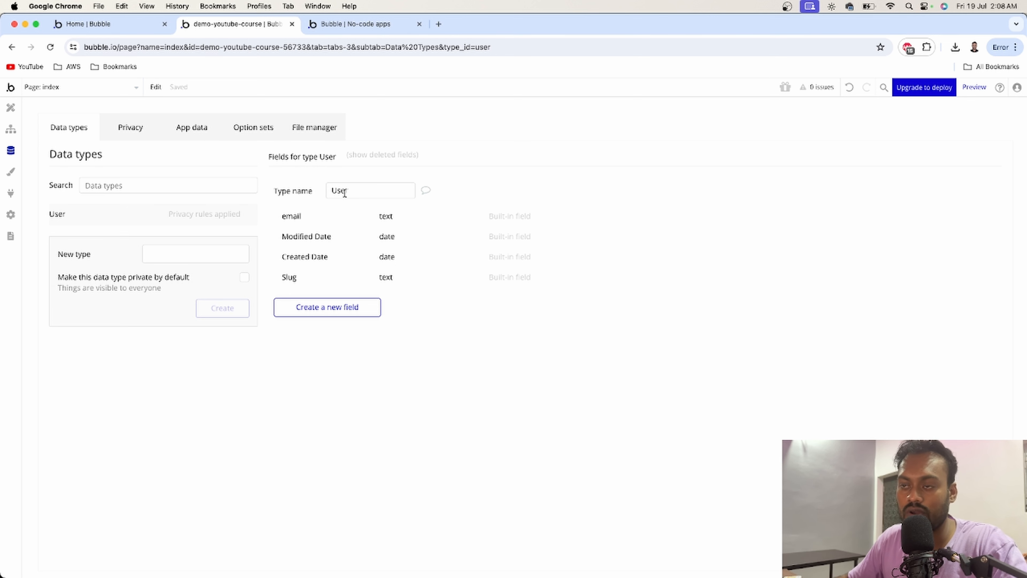
{"action": "left_click_drag", "start_coordinate": [353, 194], "coordinate": [328, 190]}
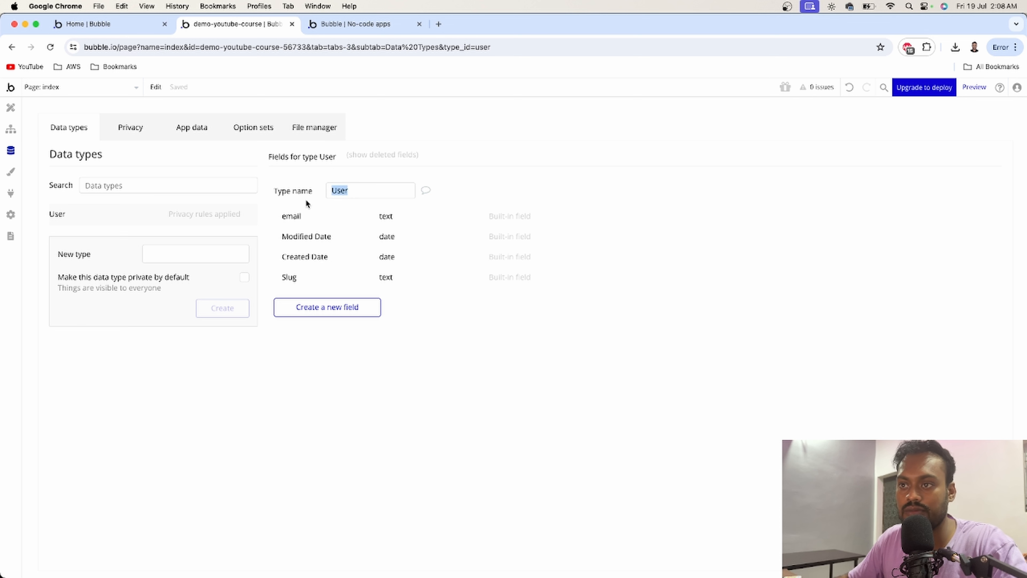
{"action": "left_click", "coordinate": [338, 194]}
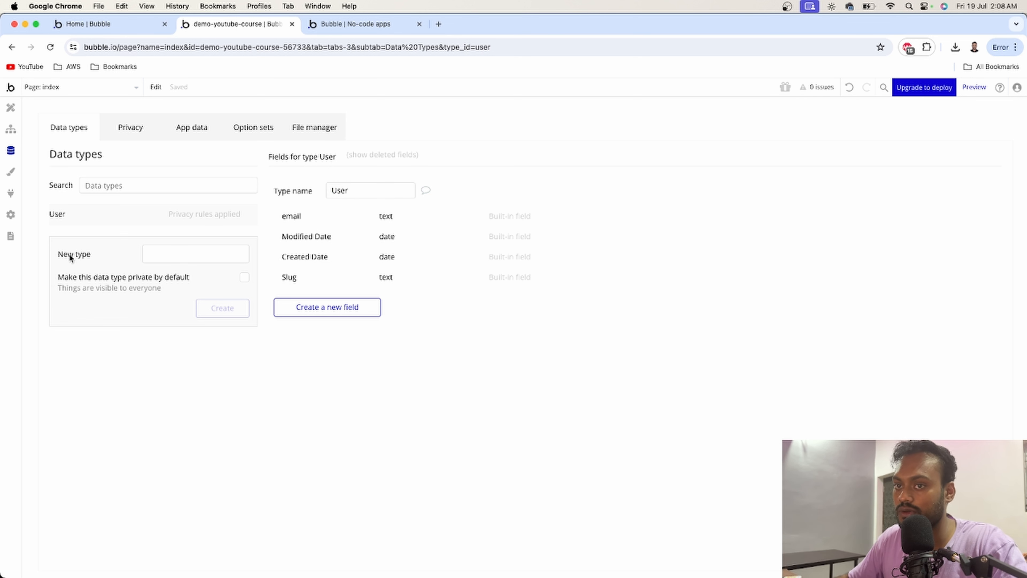
{"action": "left_click", "coordinate": [145, 255]}
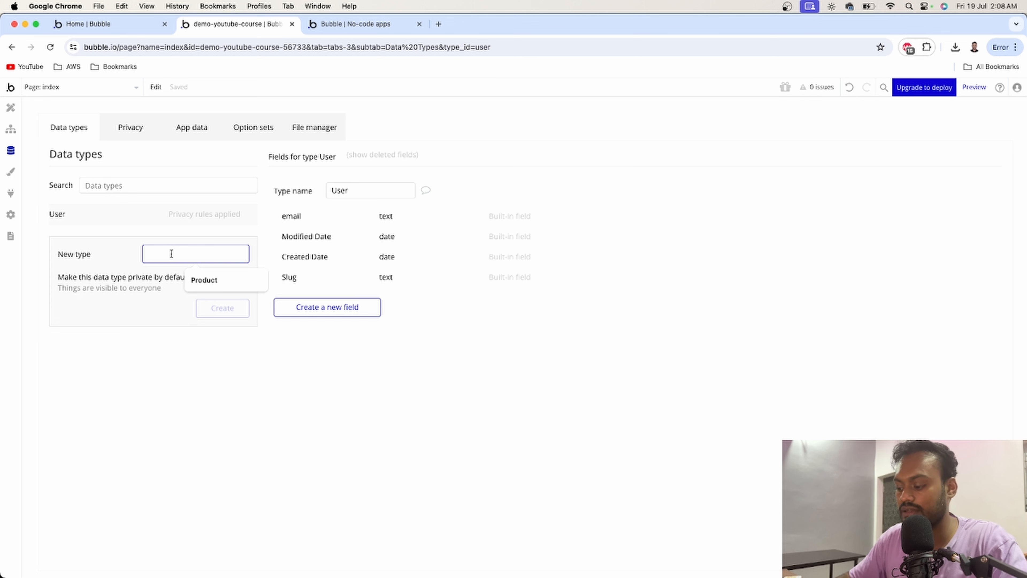
{"action": "type", "text": "Product"}
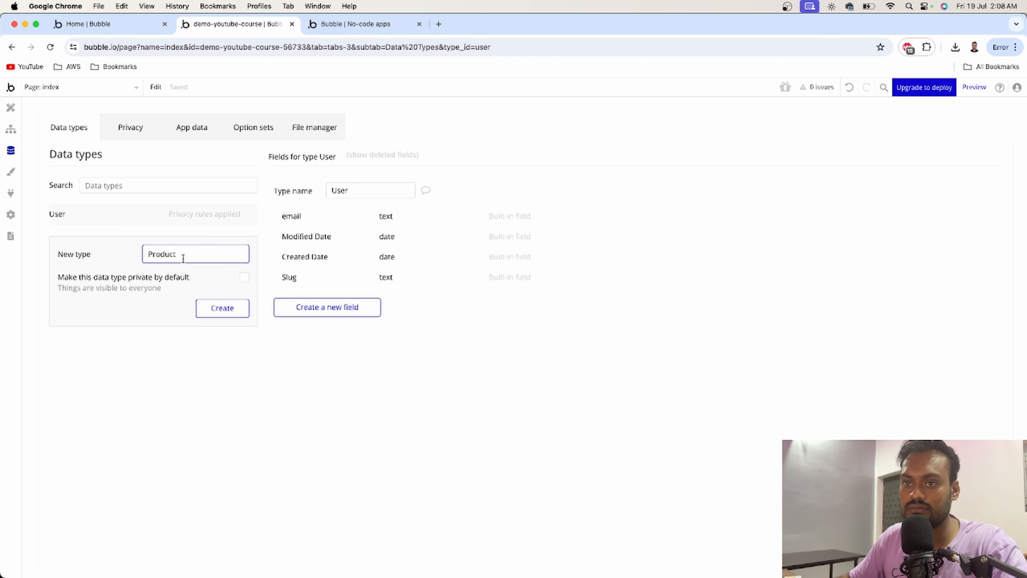
{"action": "left_click", "coordinate": [185, 298]}
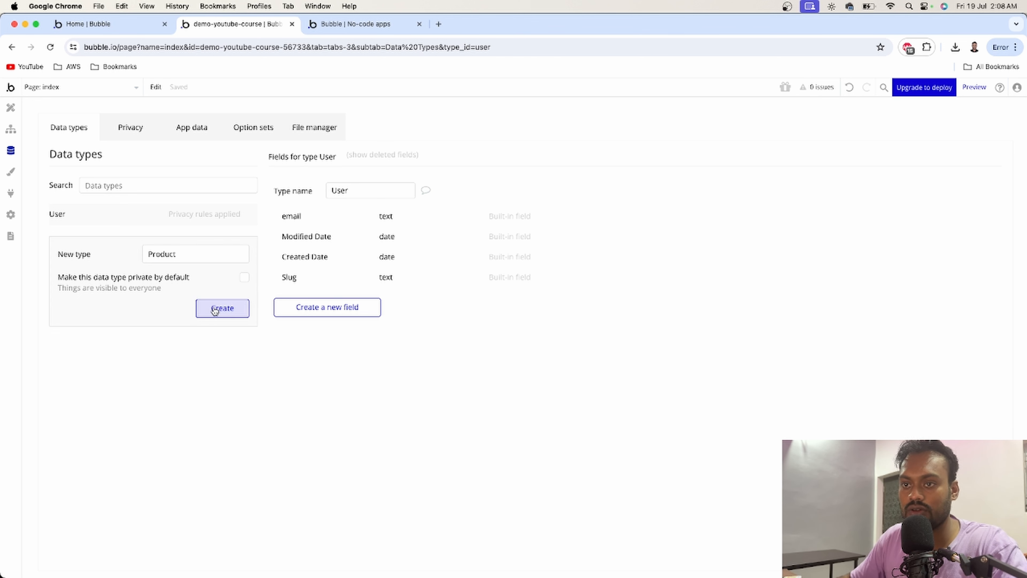
{"action": "left_click", "coordinate": [221, 308]}
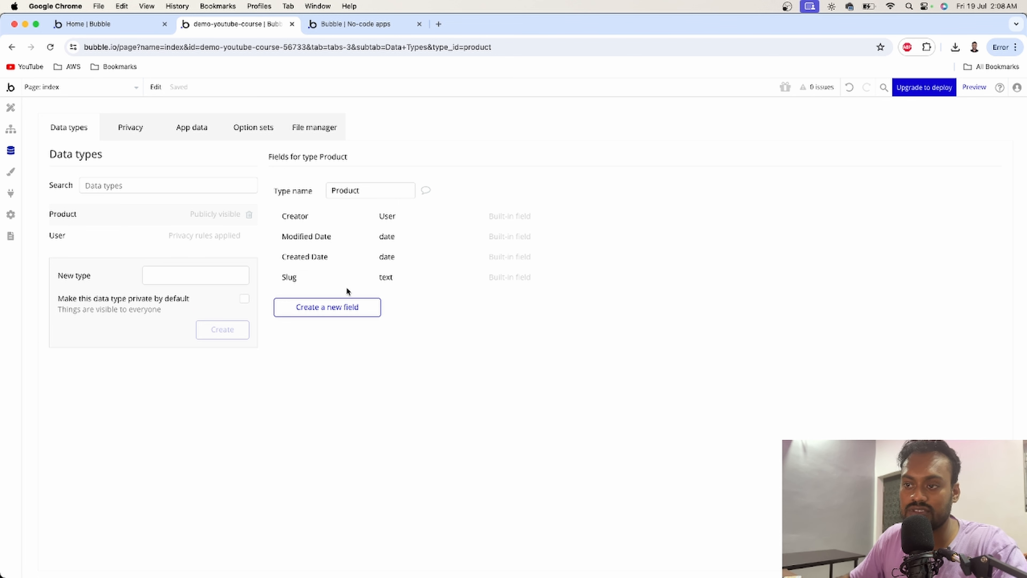
- Add a text field named Name to the Product type
{"action": "left_click", "coordinate": [330, 304]}
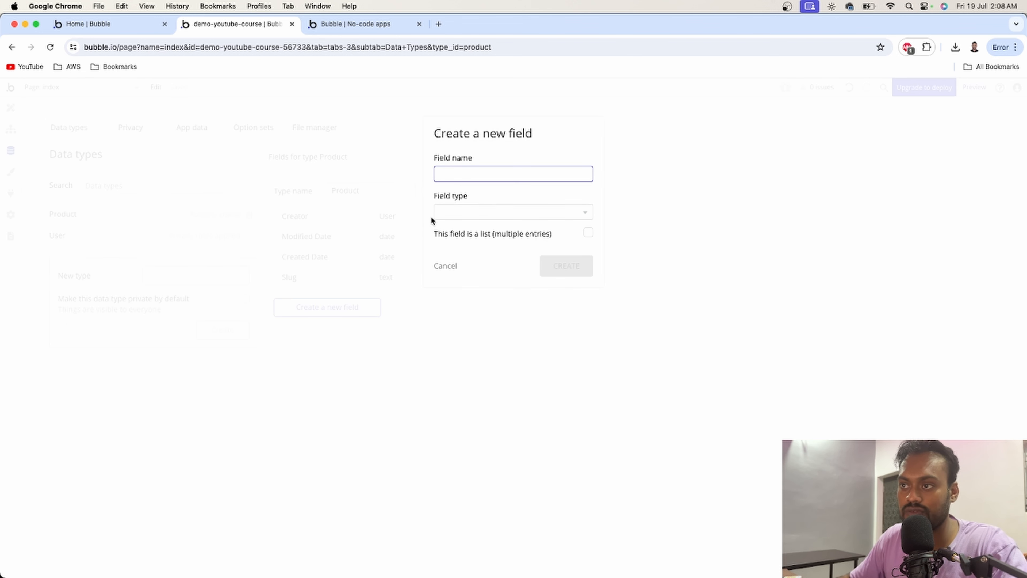
{"action": "type", "text": "Name"}
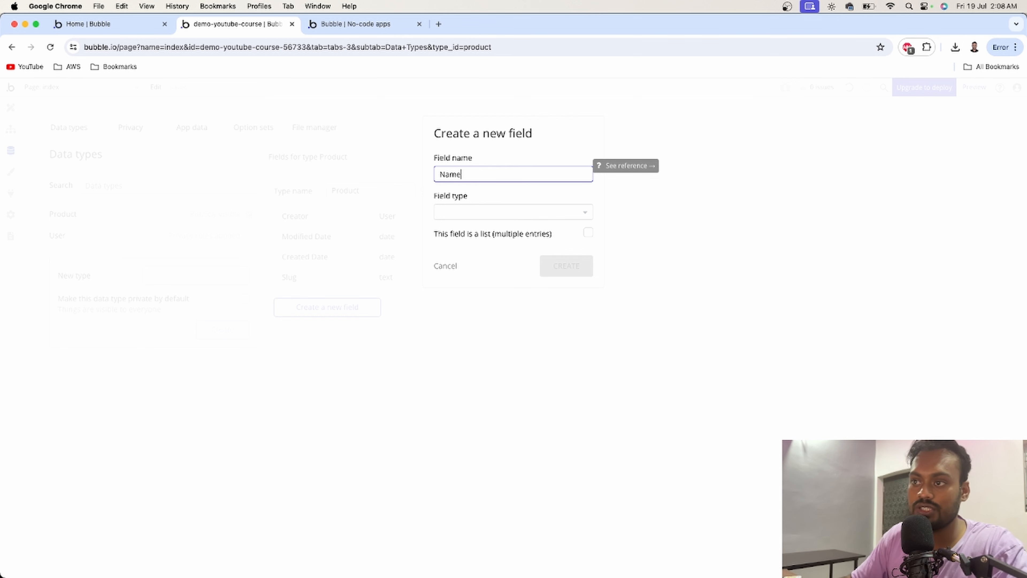
{"action": "left_click", "coordinate": [474, 213]}
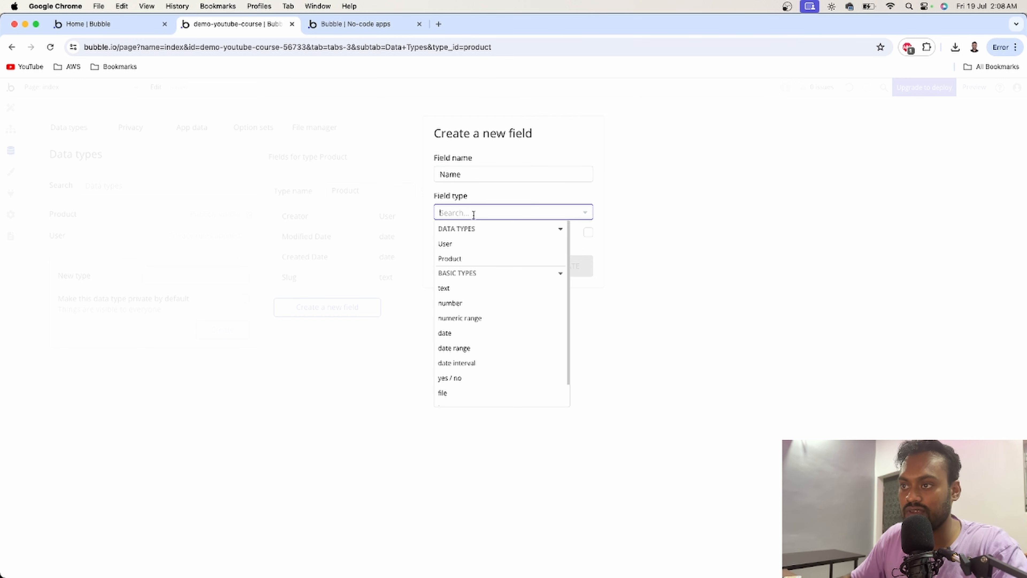
{"action": "left_click", "coordinate": [471, 289]}
{"action": "left_click", "coordinate": [563, 269]}
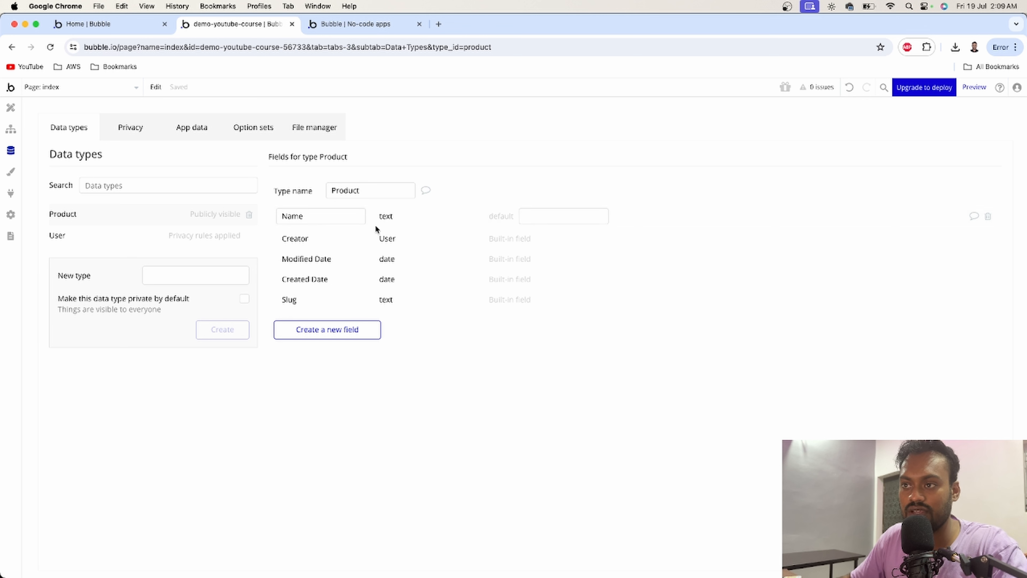
- Add a number field named Price to the Product type
{"action": "left_click", "coordinate": [343, 332]}
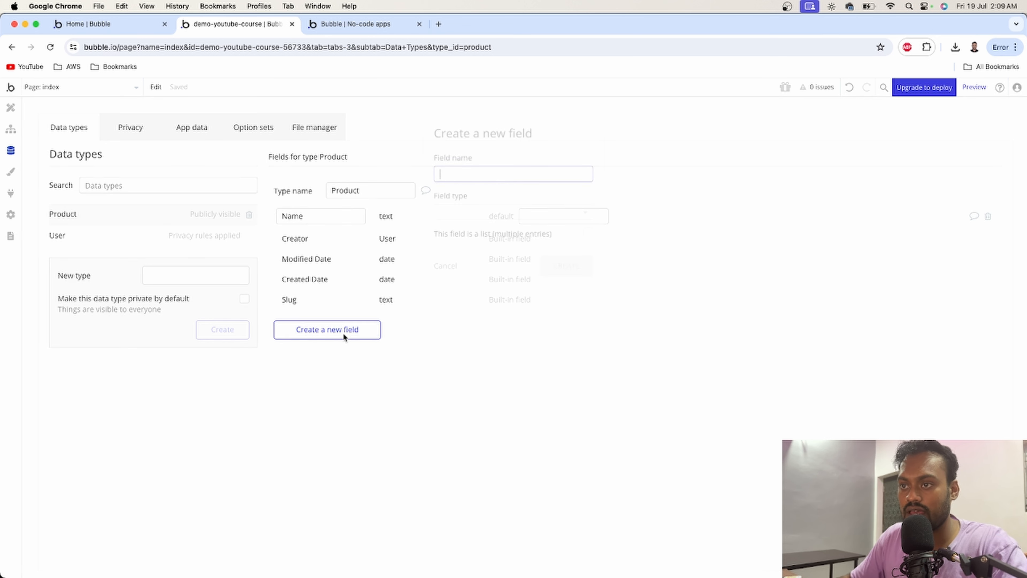
{"action": "type", "text": "P"}
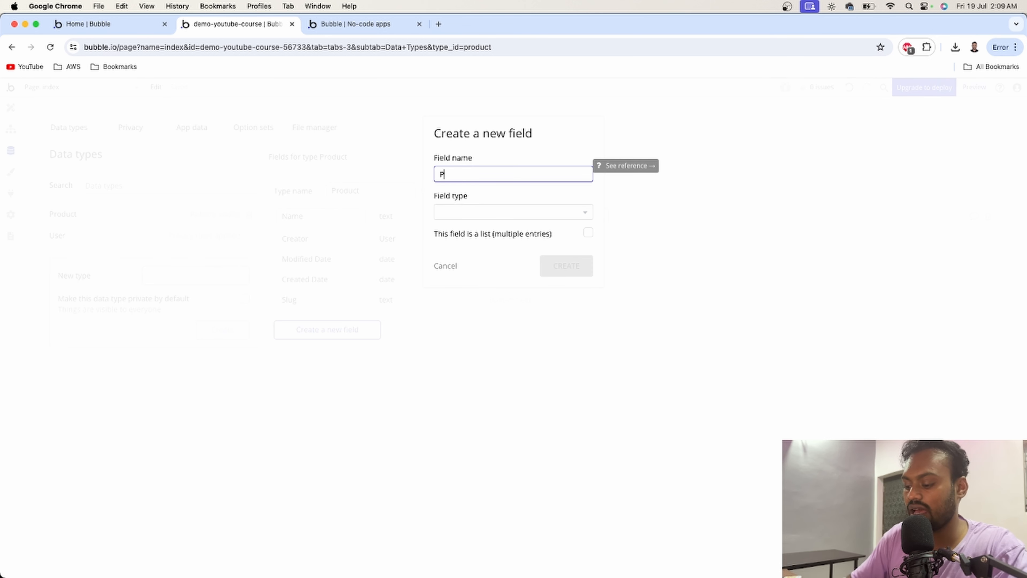
{"action": "type", "text": "rice"}
{"action": "left_click", "coordinate": [464, 214]}
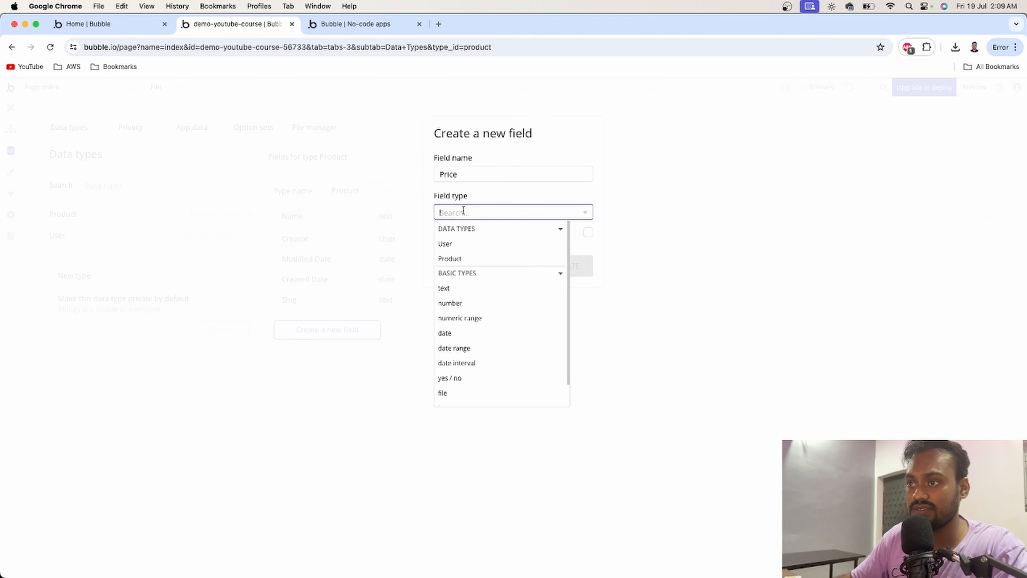
{"action": "left_click", "coordinate": [463, 303]}
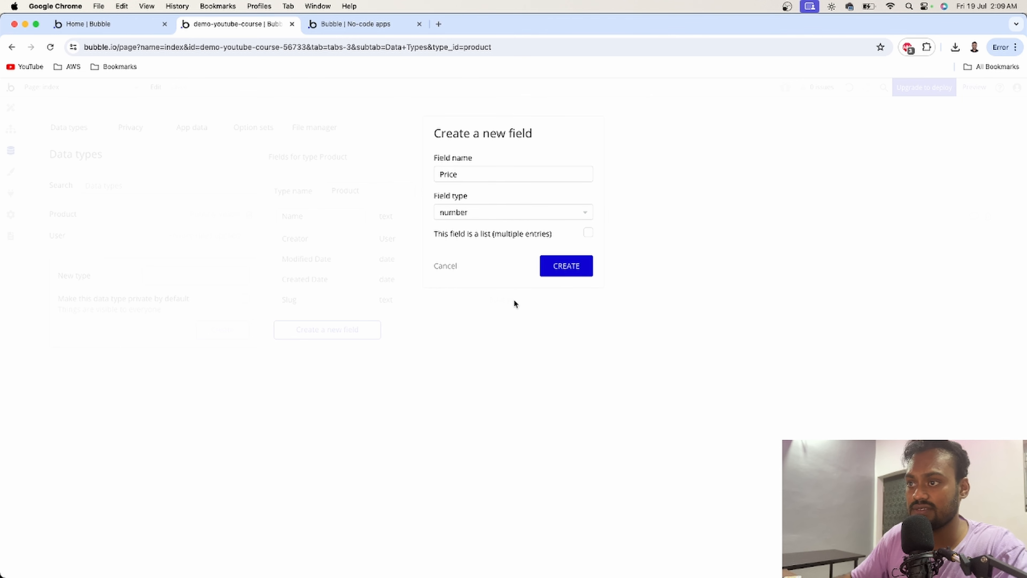
{"action": "left_click", "coordinate": [559, 266]}
- Add a text field named Description to the Product type
{"action": "left_click", "coordinate": [344, 348]}
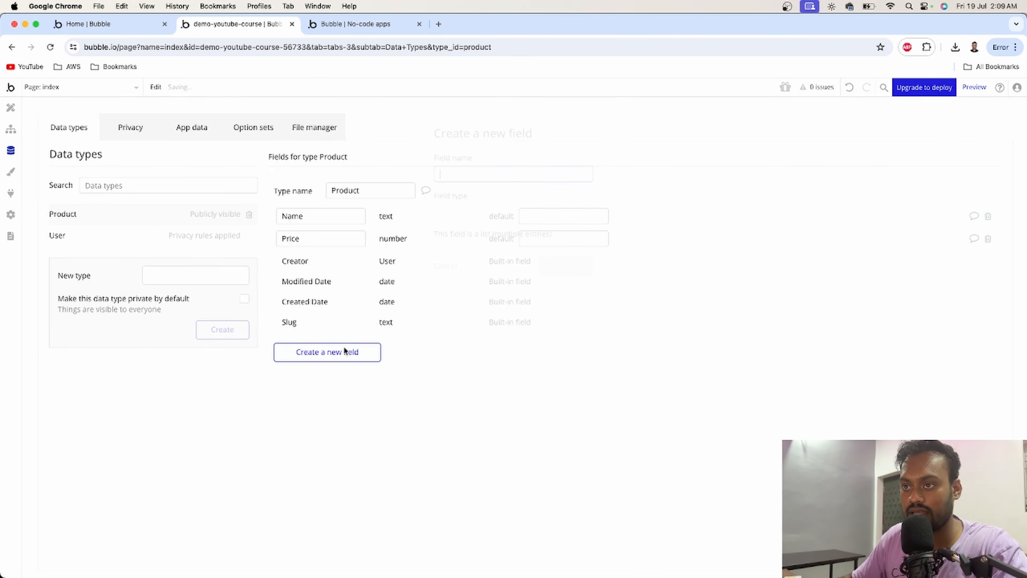
{"action": "type", "text": "Desc"}
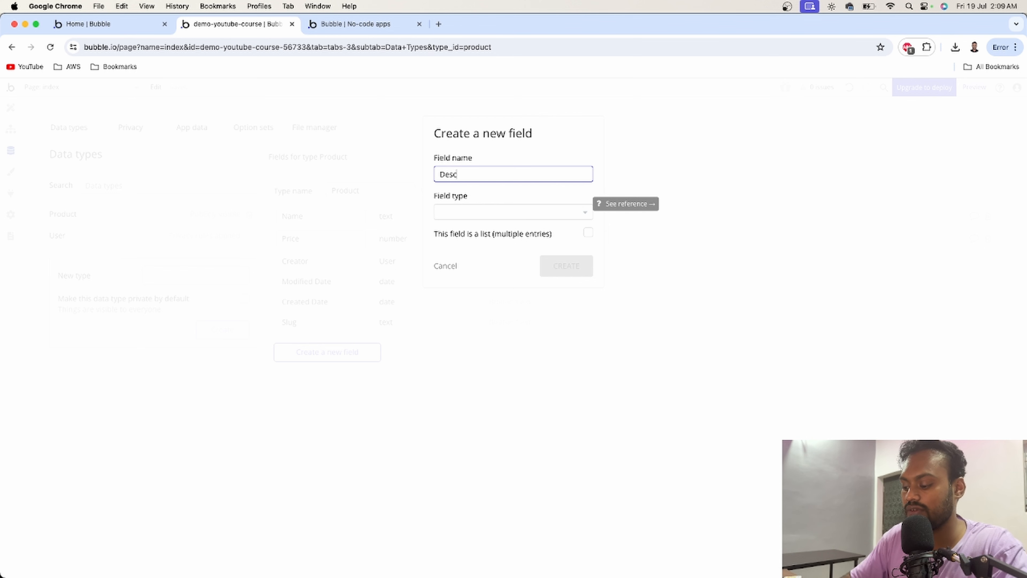
{"action": "type", "text": "ription"}
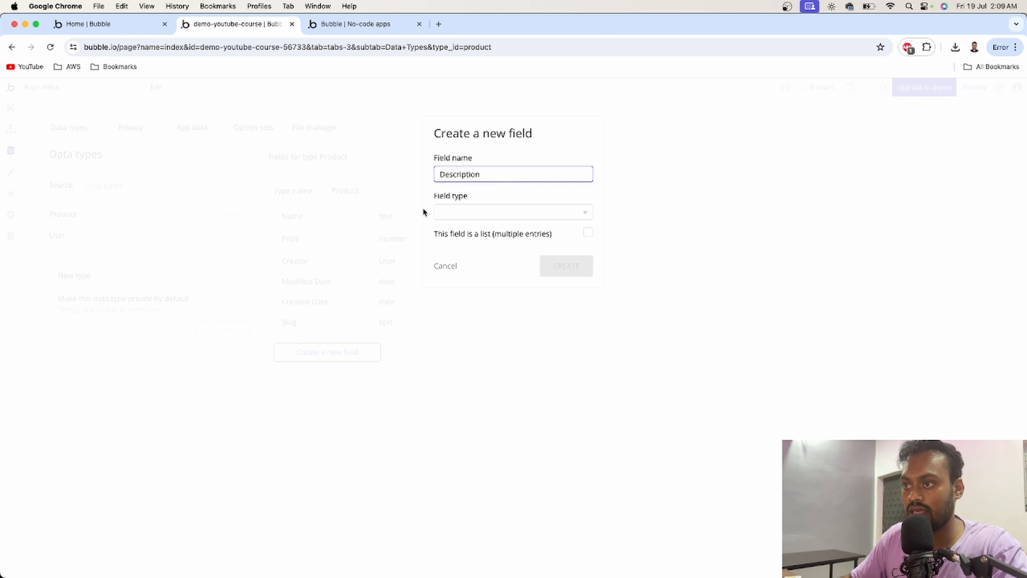
{"action": "left_click", "coordinate": [452, 211]}
{"action": "left_click", "coordinate": [454, 286]}
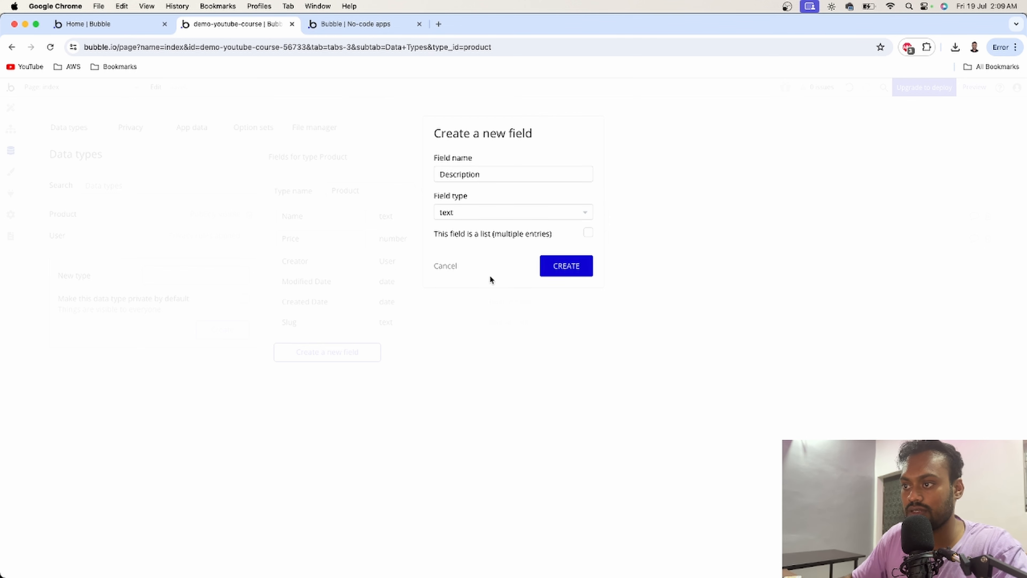
{"action": "left_click", "coordinate": [558, 266]}
- Add an image field named Image to the Product type
{"action": "left_click", "coordinate": [352, 374]}
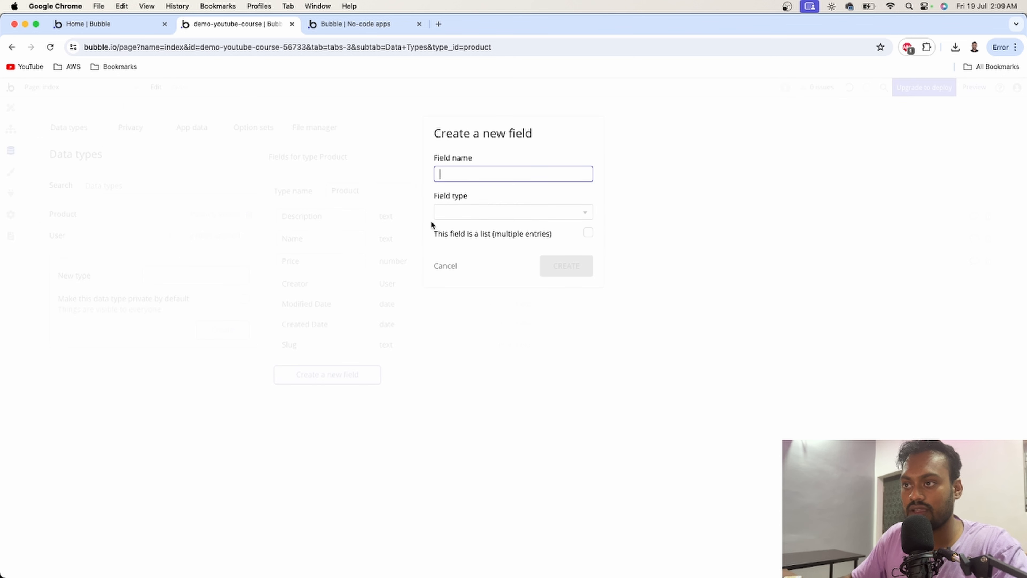
{"action": "type", "text": "Image"}
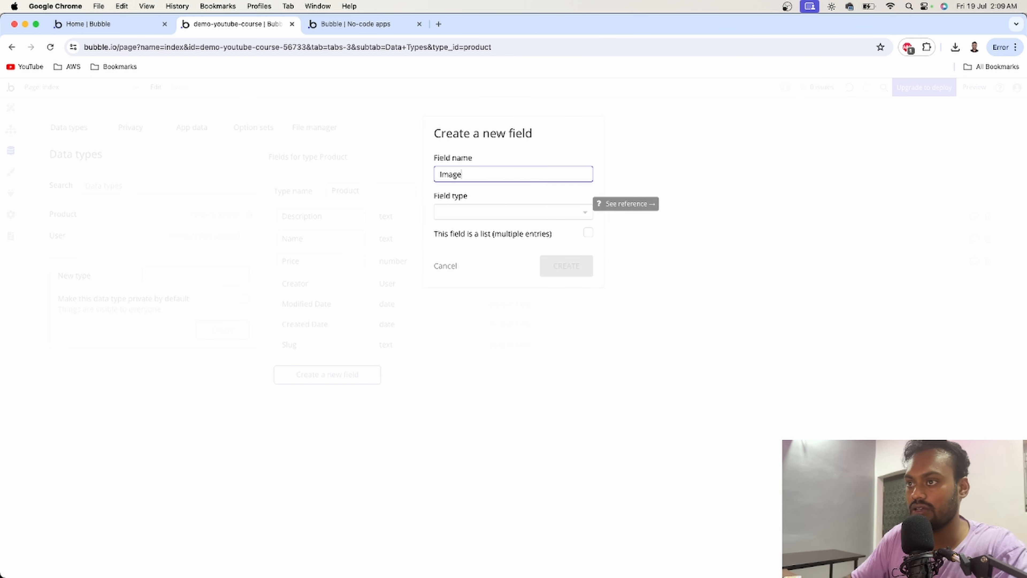
{"action": "left_click", "coordinate": [454, 218]}
{"action": "scroll", "coordinate": [474, 344], "scroll_direction": "down", "scroll_amount": 1}
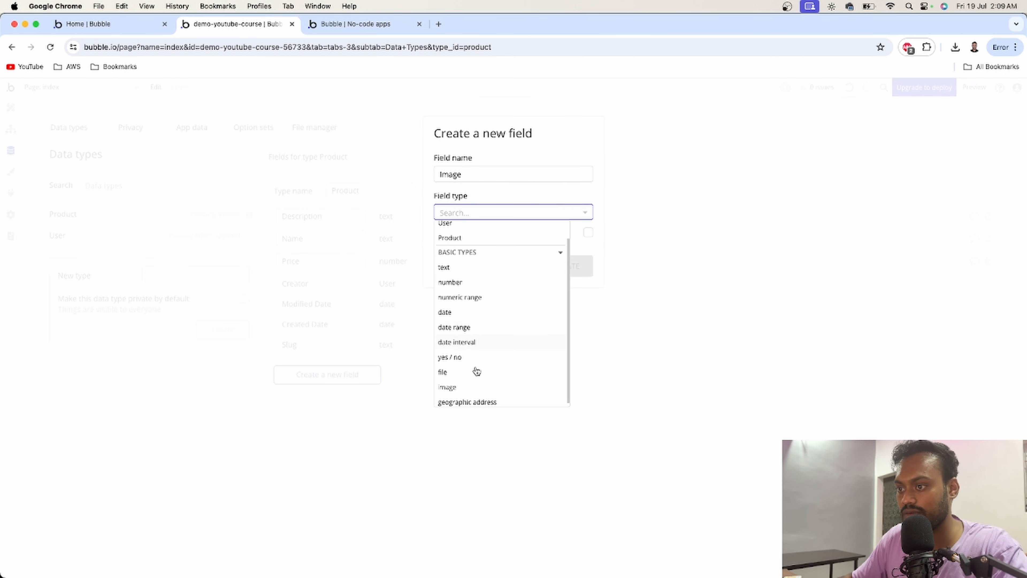
{"action": "left_click", "coordinate": [465, 383]}
{"action": "left_click", "coordinate": [563, 267]}
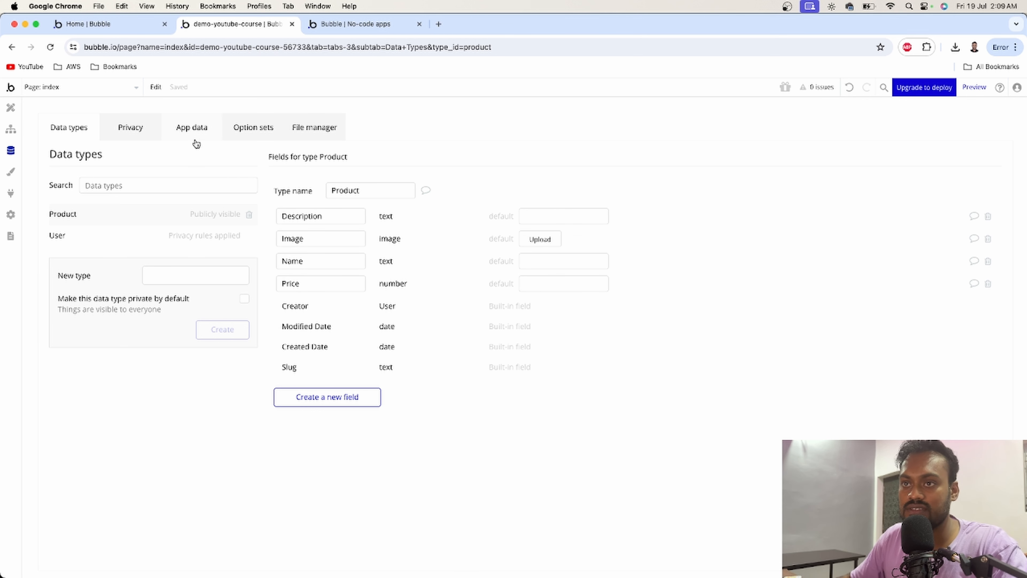
- Start a new Product database entry and set its Name to Running shoes
{"action": "left_click", "coordinate": [189, 135]}
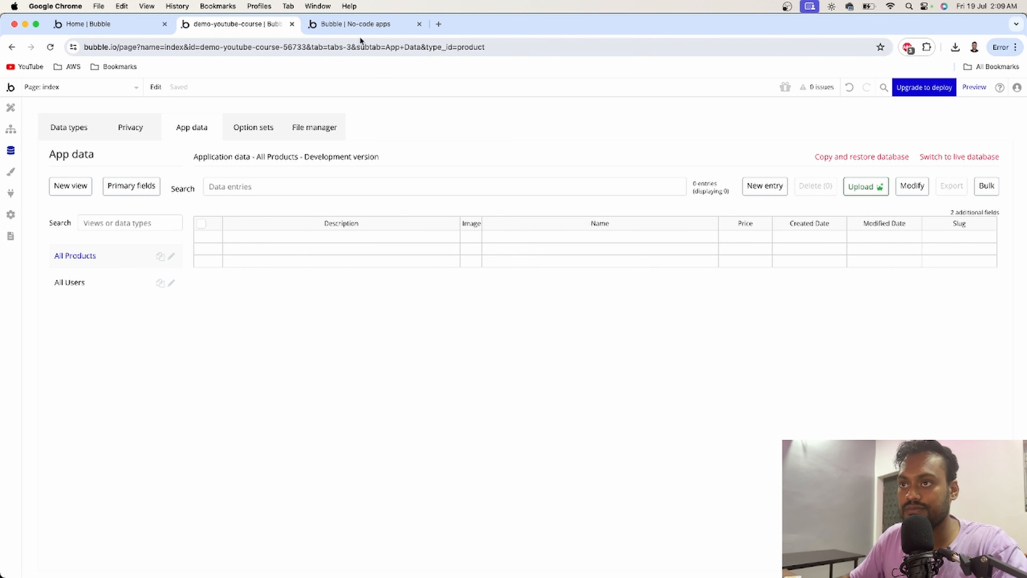
{"action": "left_click", "coordinate": [351, 25]}
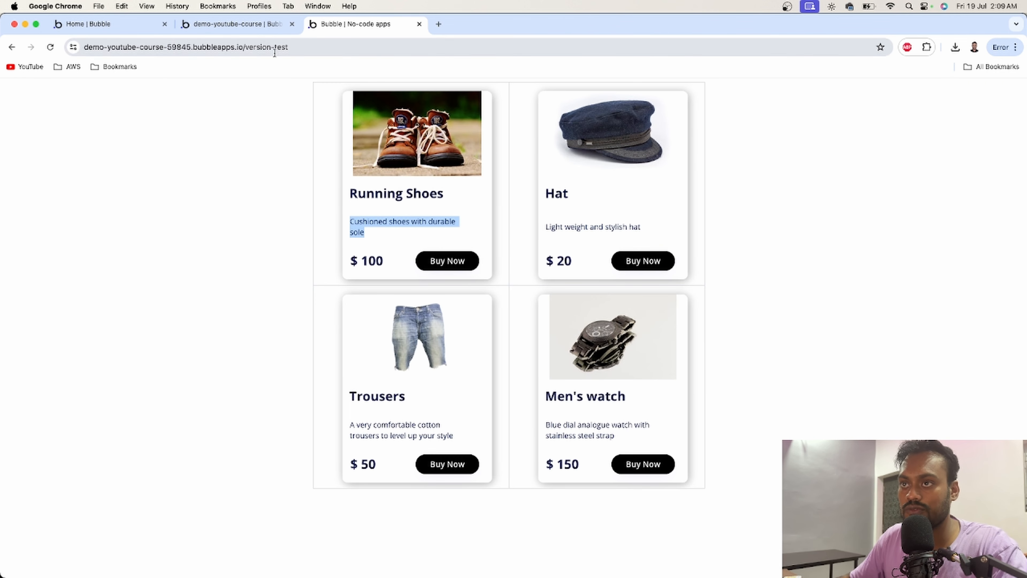
{"action": "left_click", "coordinate": [317, 175]}
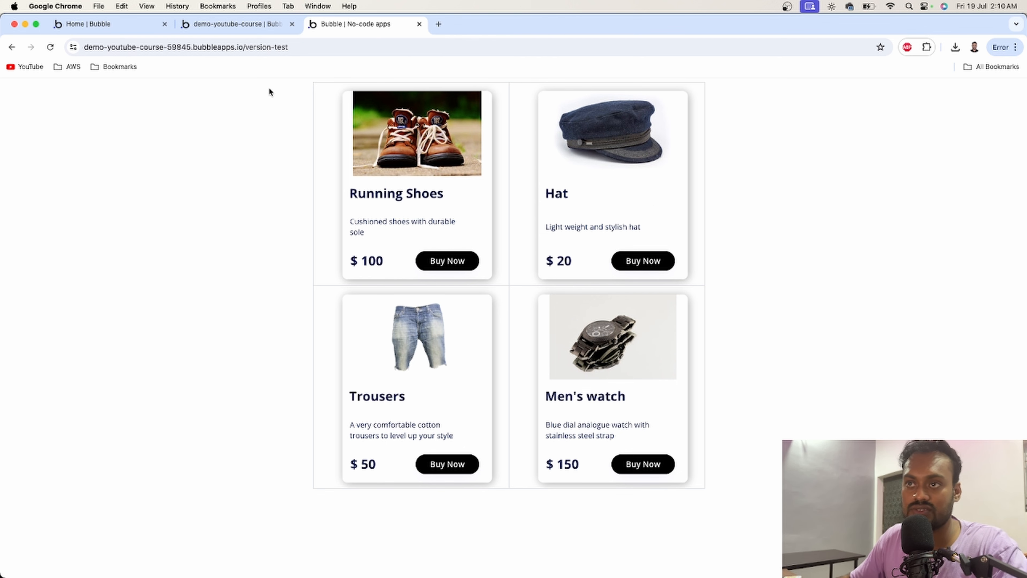
{"action": "left_click", "coordinate": [225, 27]}
{"action": "left_click", "coordinate": [766, 187]}
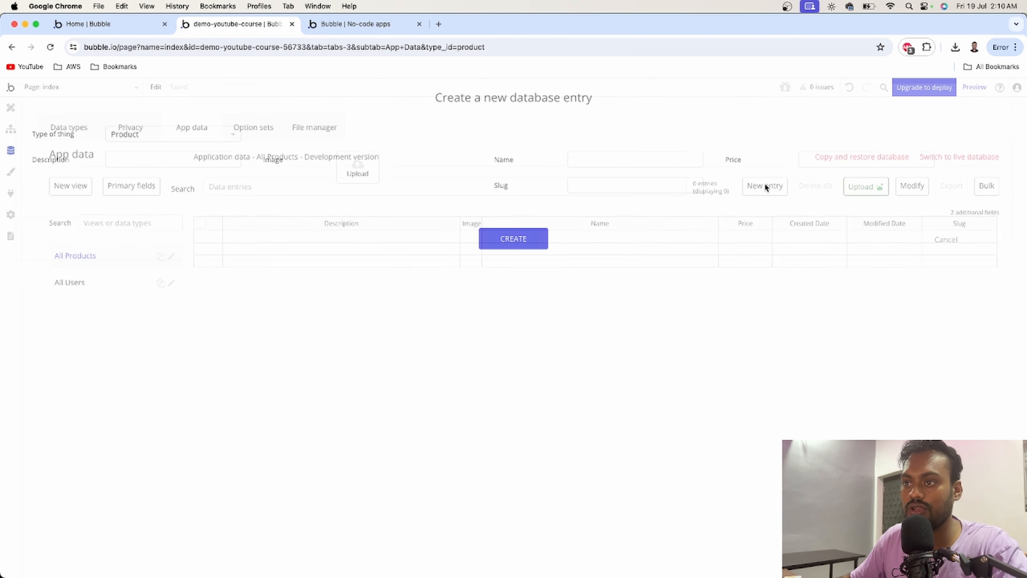
{"action": "left_click", "coordinate": [581, 159]}
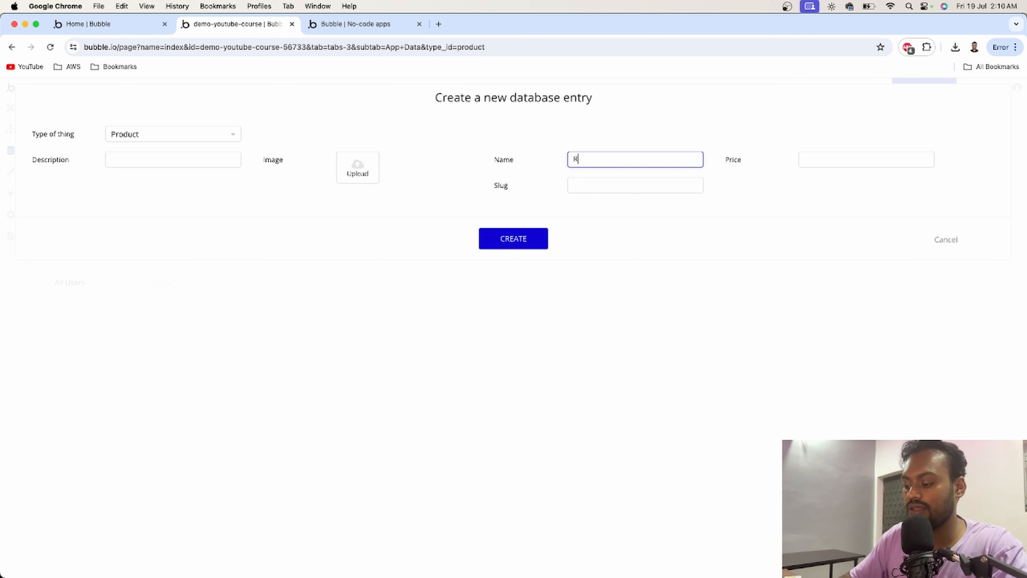
{"action": "type", "text": "Running shoes"}
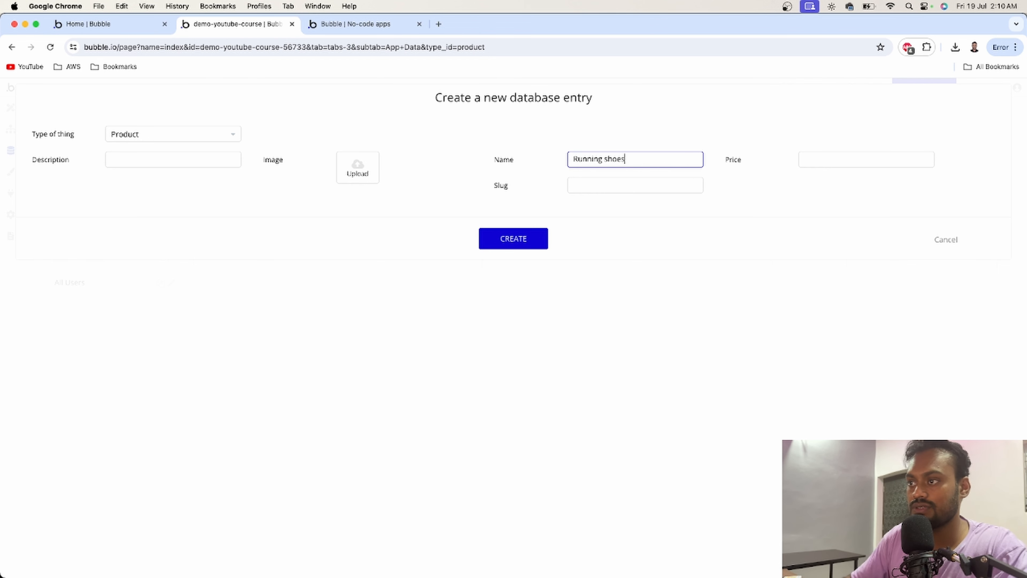
- Copy the Running Shoes description from the live app page and paste it into the entry's Description
{"action": "left_click", "coordinate": [310, 35]}
{"action": "triple_click", "coordinate": [363, 223]}
{"action": "key", "text": "super+c"}
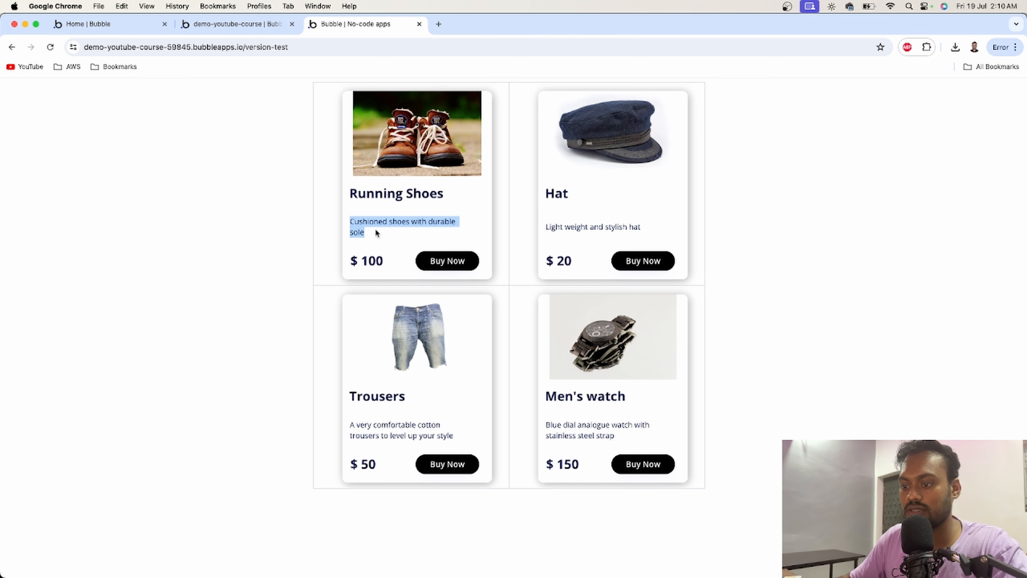
{"action": "left_click", "coordinate": [236, 25]}
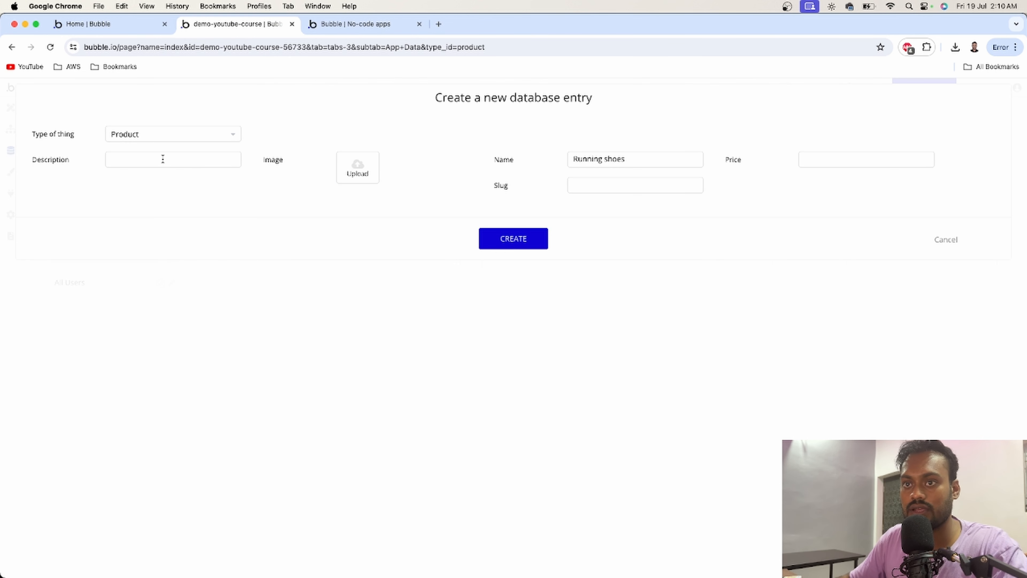
{"action": "left_click", "coordinate": [163, 159]}
{"action": "key", "text": "super+v"}
{"action": "left_click", "coordinate": [819, 156]}
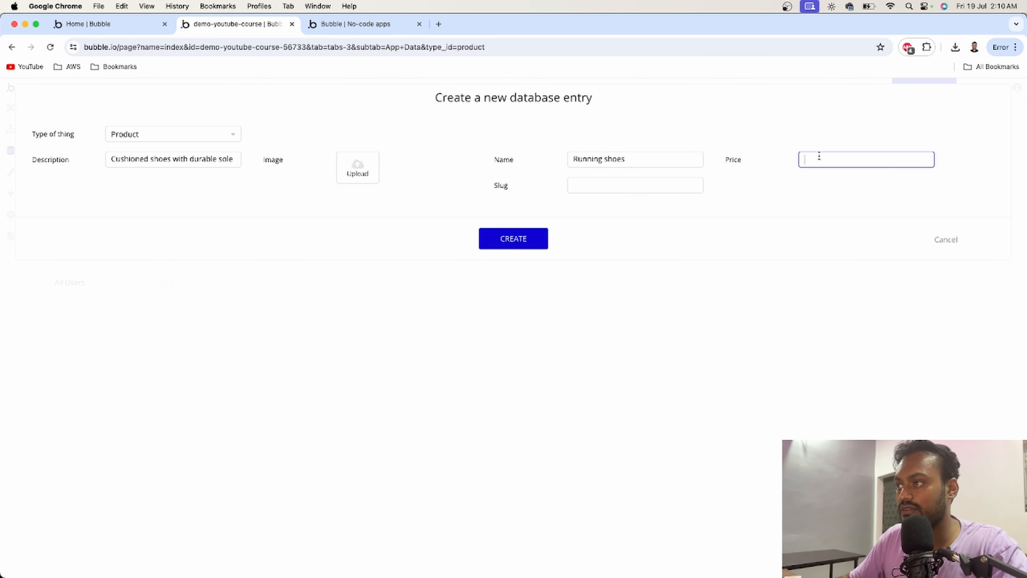
- Set the entry's Price to 100 and upload the shoe-leather photo as its Image
{"action": "type", "text": "100"}
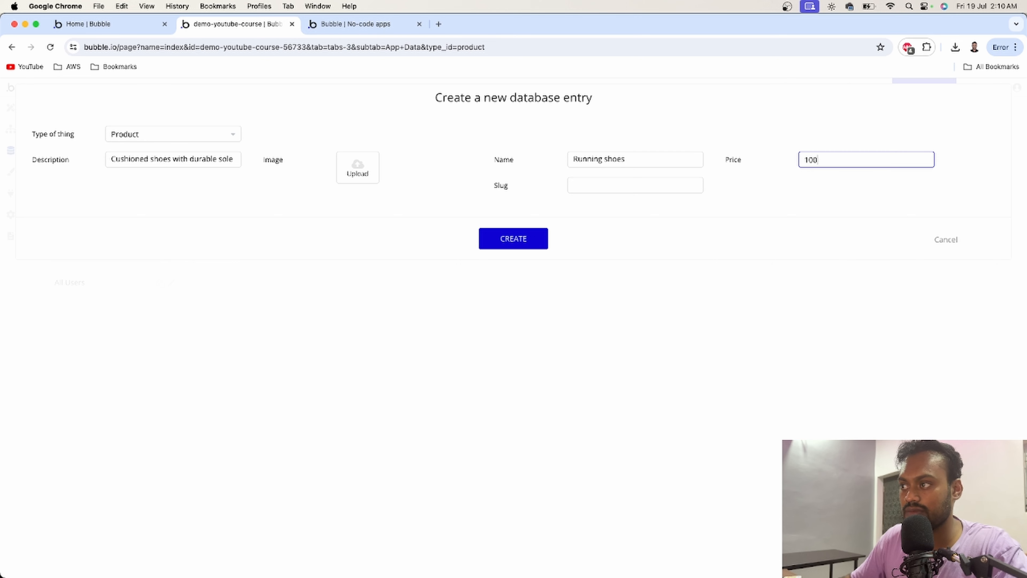
{"action": "left_click", "coordinate": [359, 168]}
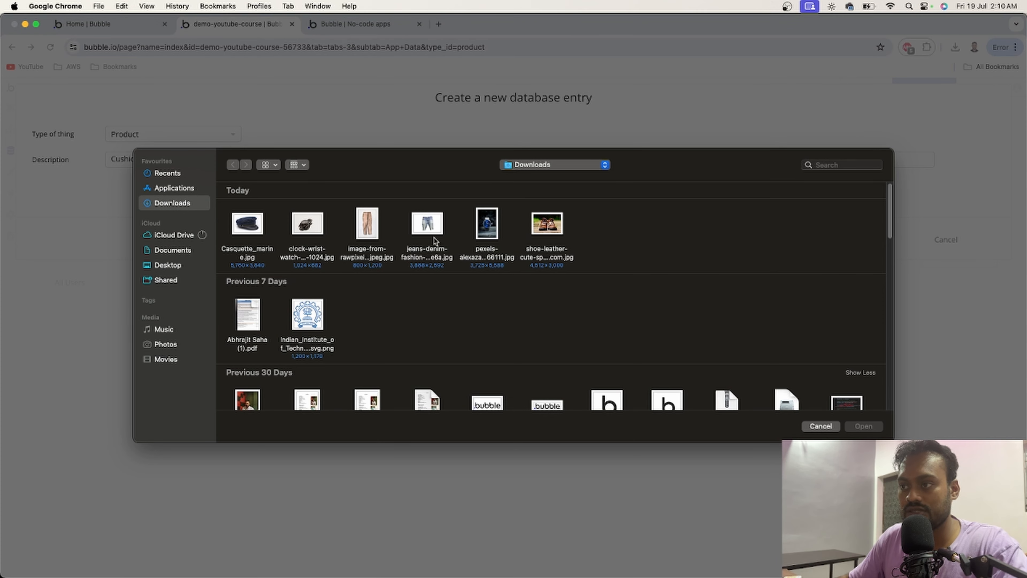
{"action": "left_click", "coordinate": [547, 229]}
{"action": "left_click", "coordinate": [863, 427]}
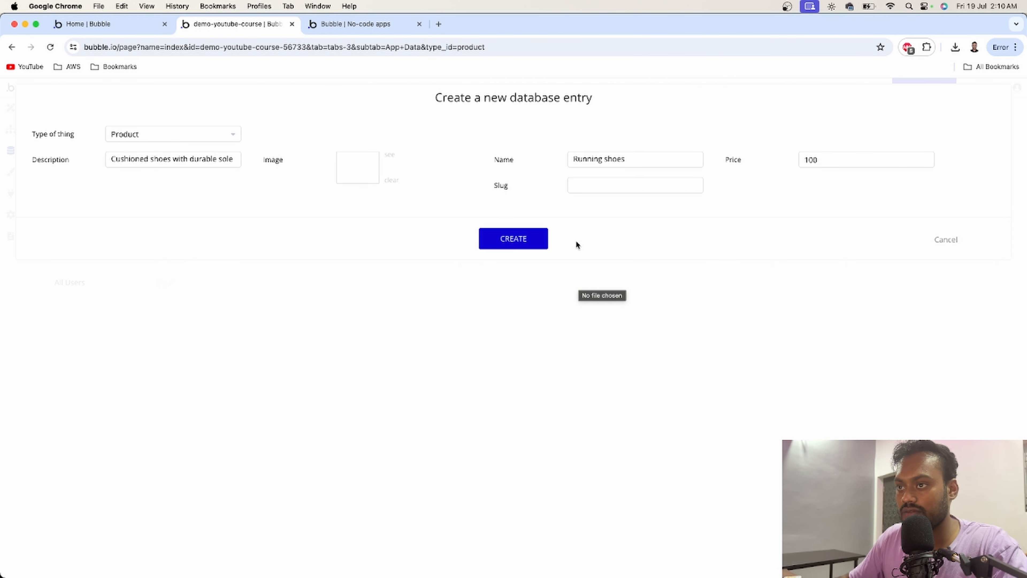
- Create the Running shoes product entry
{"action": "left_click", "coordinate": [501, 240]}
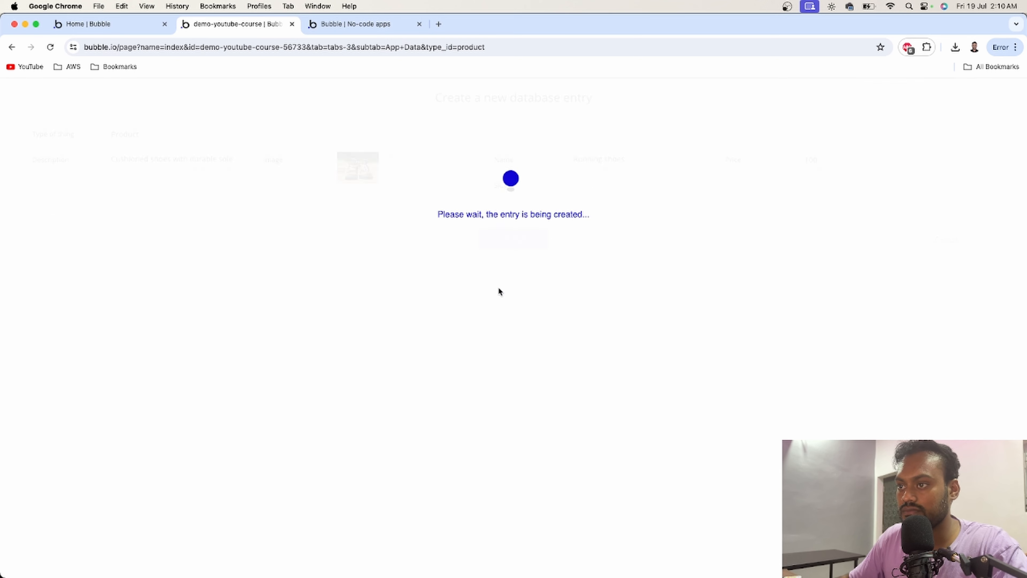
{"action": "left_click", "coordinate": [506, 219]}
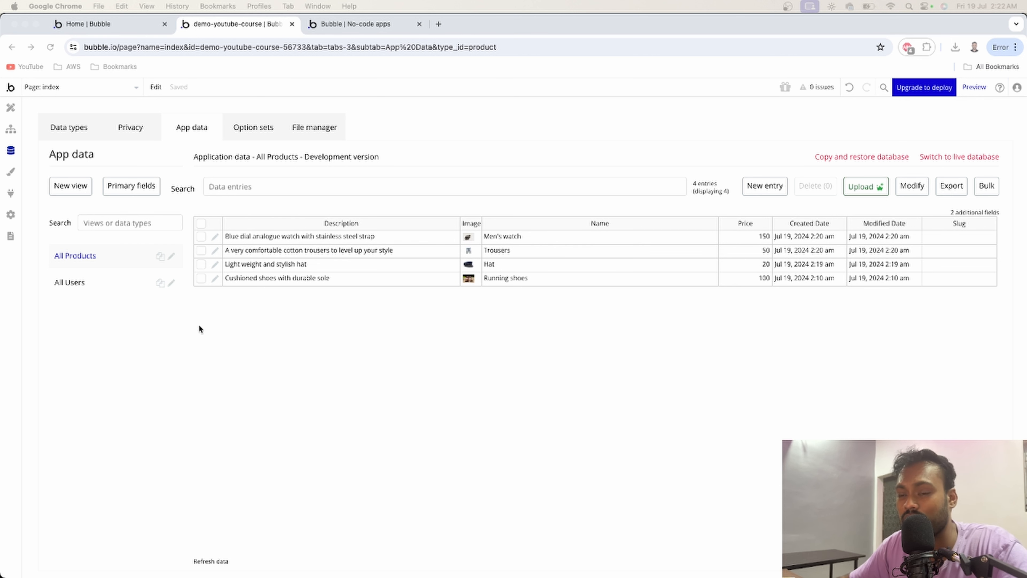
{"action": "left_click", "coordinate": [170, 332]}
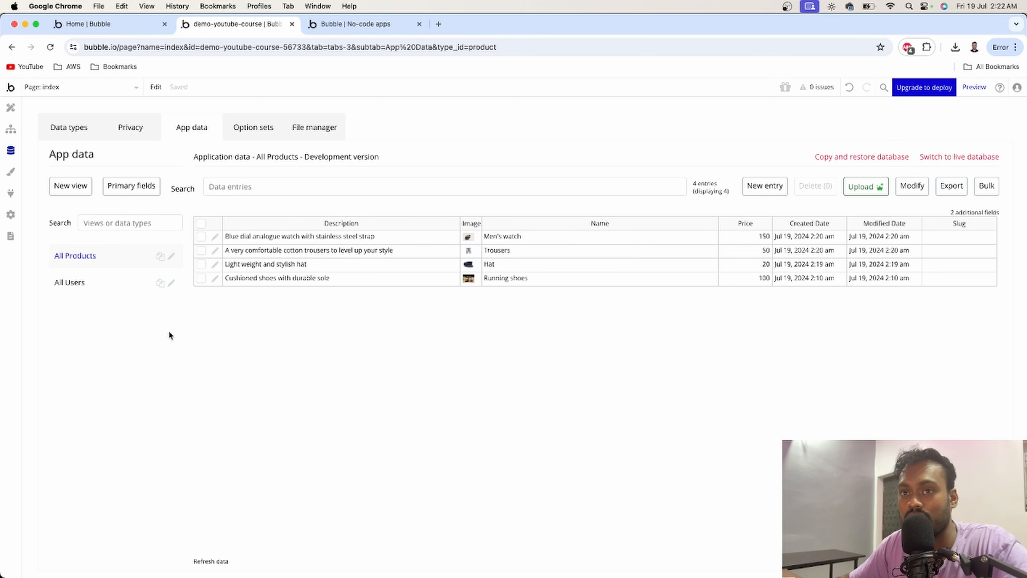
- Add a repeating group to the index page and size it about 745 px wide
{"action": "left_click", "coordinate": [11, 108]}
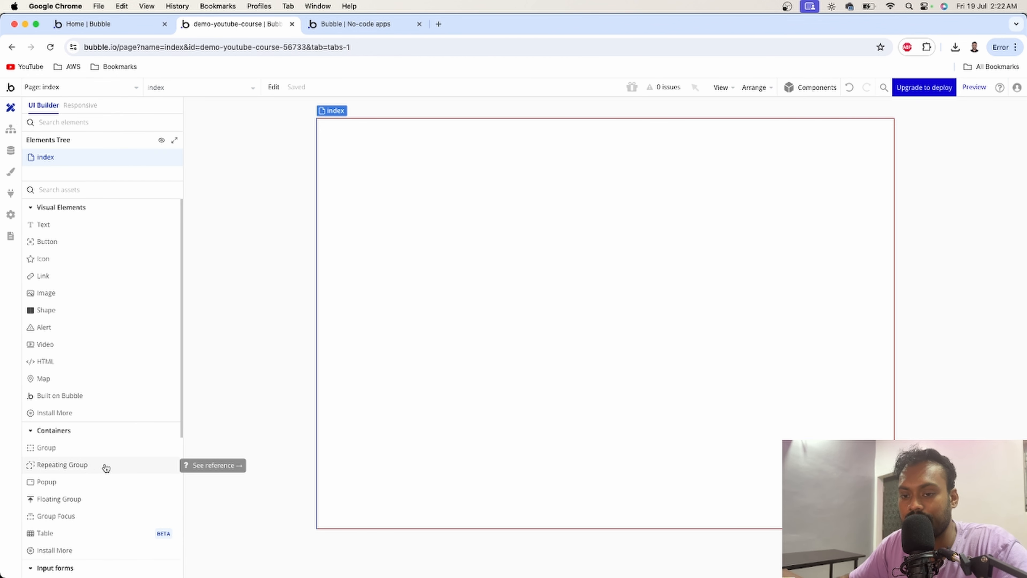
{"action": "left_click_drag", "start_coordinate": [87, 467], "coordinate": [482, 223]}
{"action": "left_click_drag", "start_coordinate": [593, 292], "coordinate": [514, 213]}
{"action": "left_click_drag", "start_coordinate": [555, 335], "coordinate": [803, 501]}
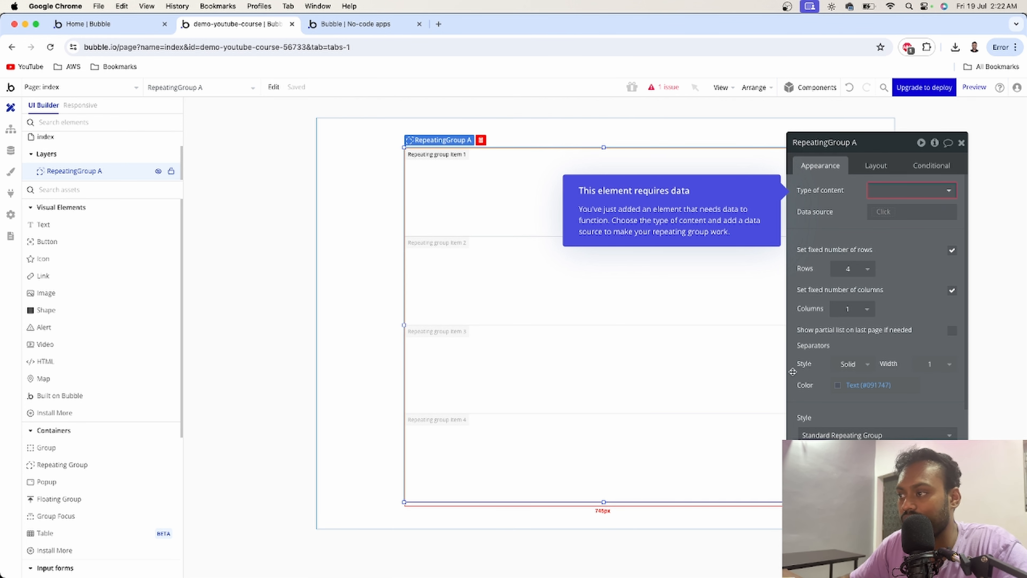
- Set the repeating group to 2 fixed rows and 2 fixed columns
{"action": "left_click", "coordinate": [869, 272]}
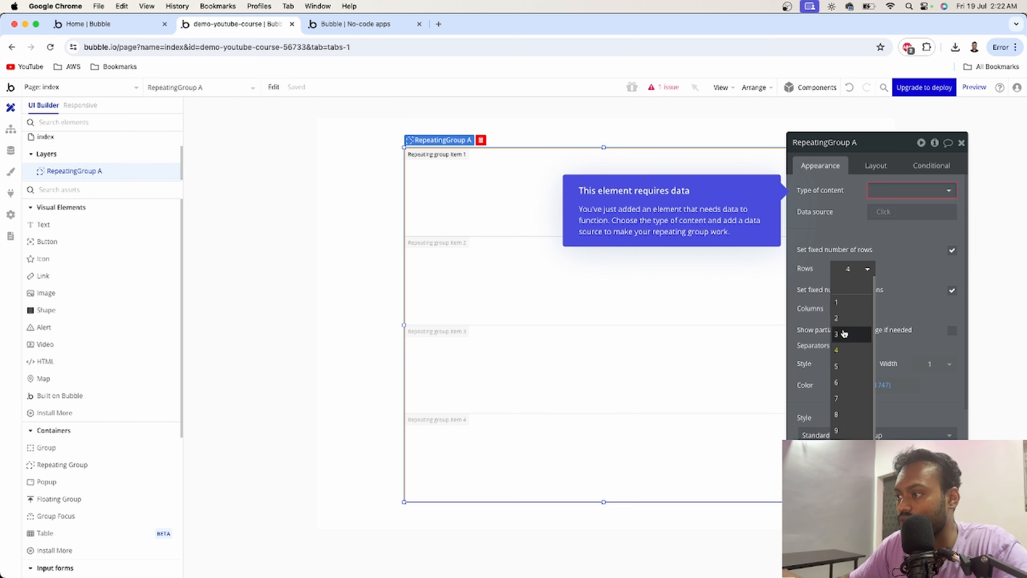
{"action": "left_click", "coordinate": [850, 318]}
{"action": "left_click", "coordinate": [873, 310]}
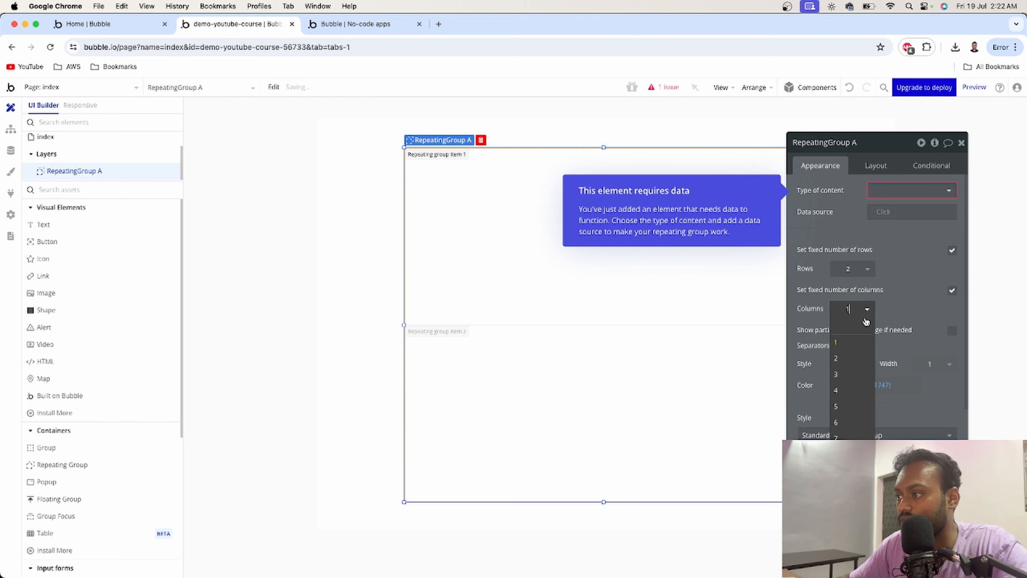
{"action": "left_click", "coordinate": [850, 357]}
{"action": "left_click_drag", "start_coordinate": [872, 152], "coordinate": [949, 157]}
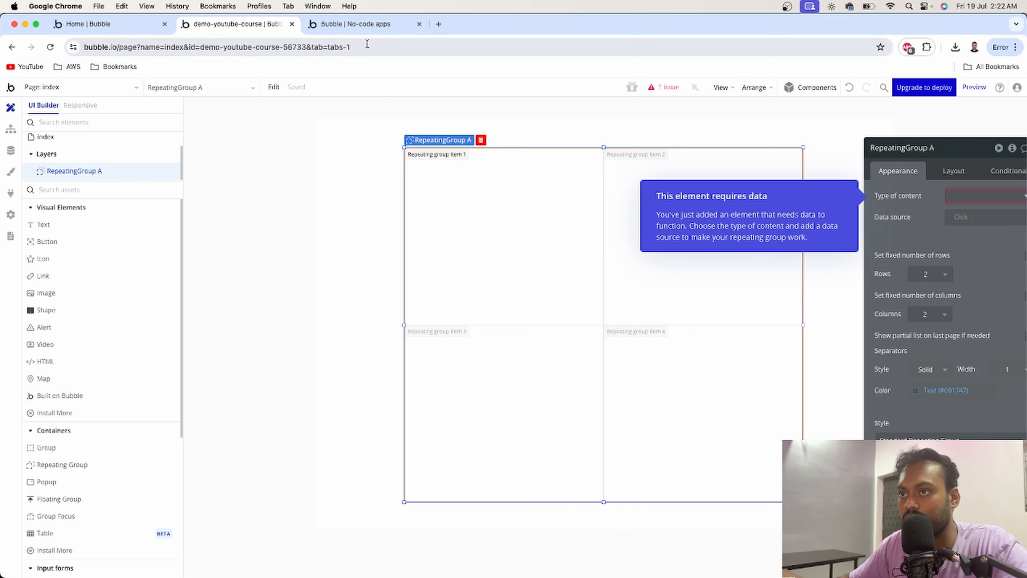
- Look over the live app's product grid for reference
{"action": "left_click", "coordinate": [362, 25]}
{"action": "left_click", "coordinate": [517, 185]}
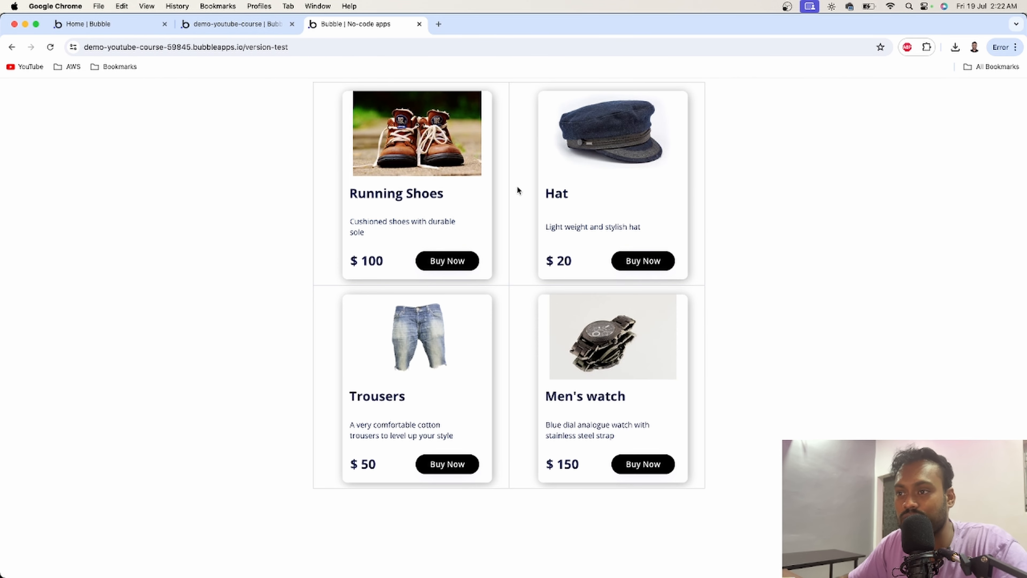
{"action": "left_click", "coordinate": [259, 25]}
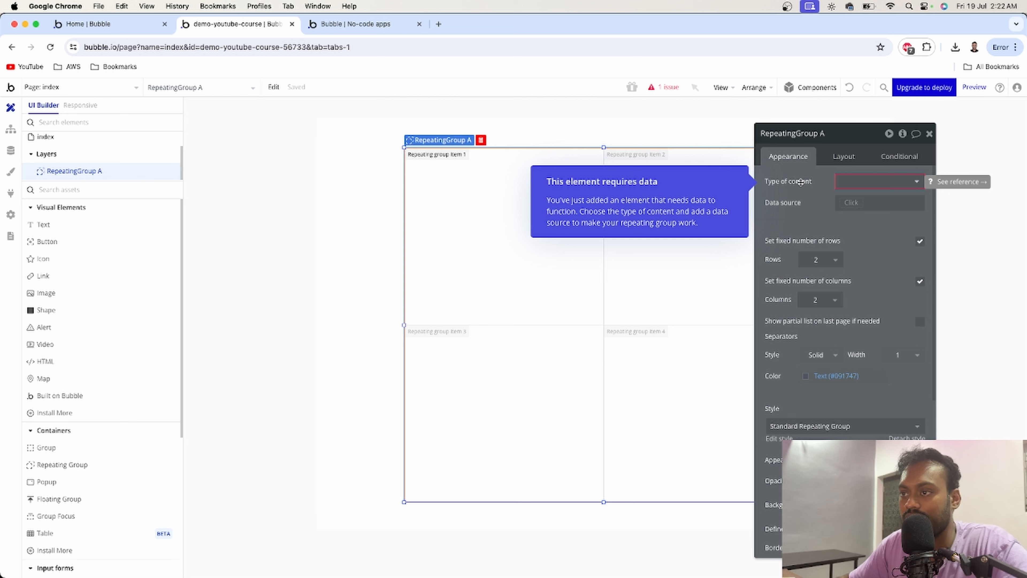
- Set the repeating group's content type to Product and its data source to a search for Products
{"action": "left_click", "coordinate": [850, 181]}
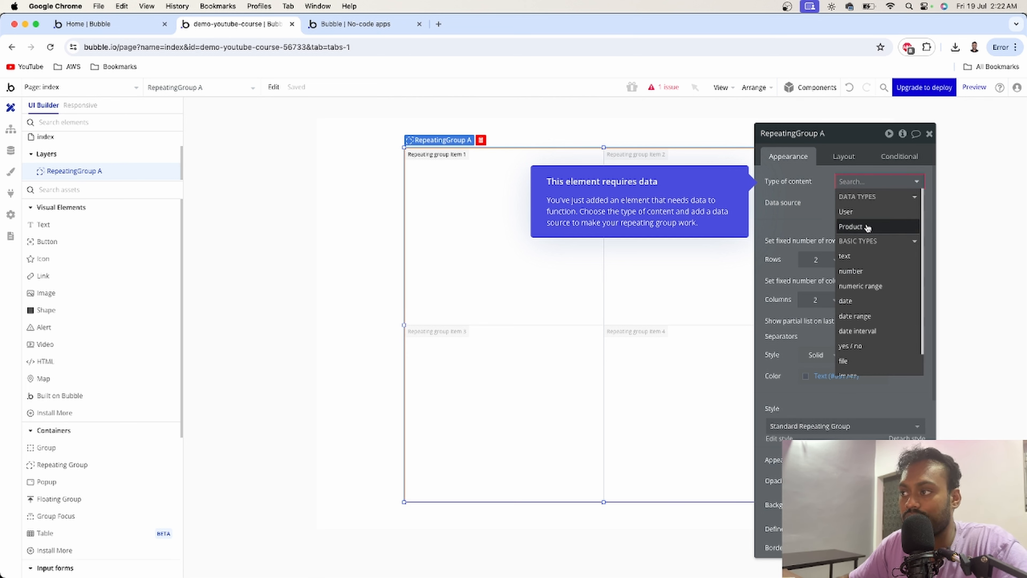
{"action": "left_click", "coordinate": [851, 226]}
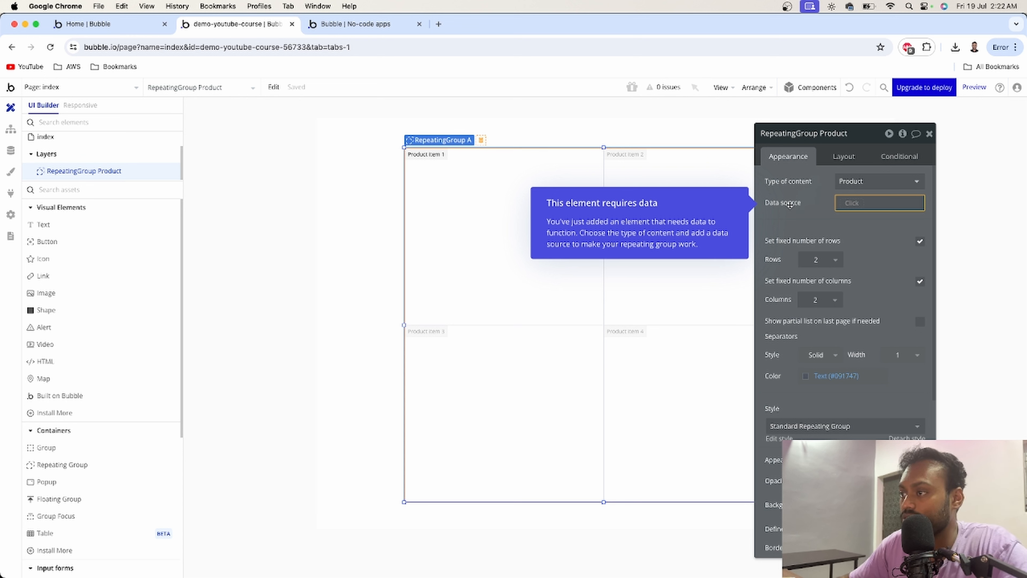
{"action": "left_click", "coordinate": [845, 206]}
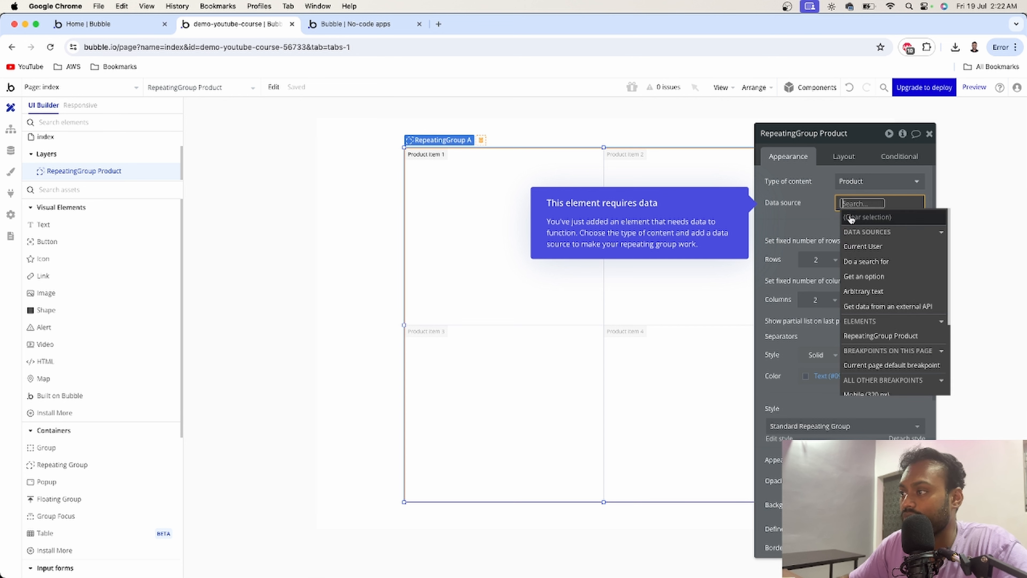
{"action": "left_click", "coordinate": [857, 263]}
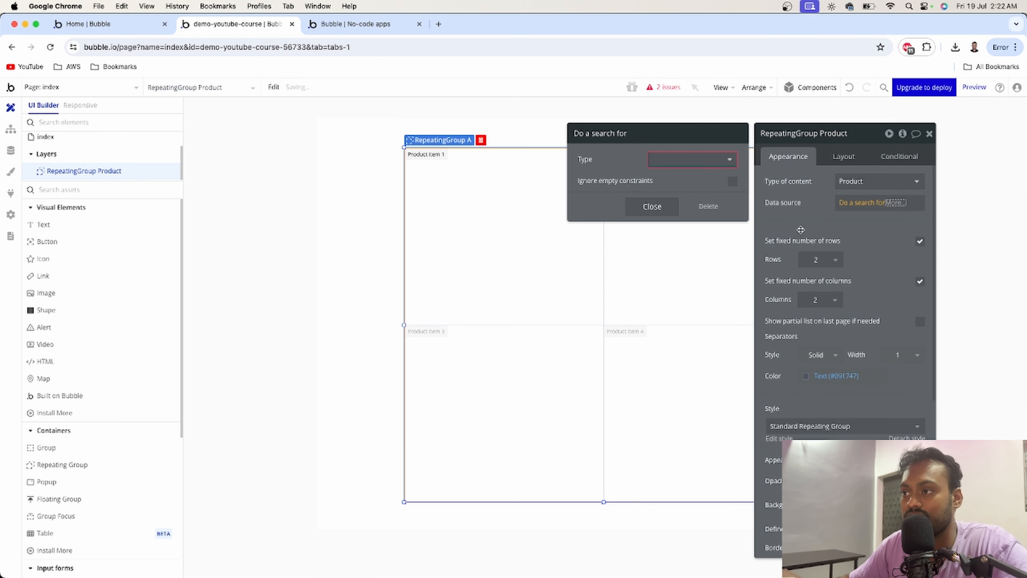
{"action": "left_click", "coordinate": [704, 160]}
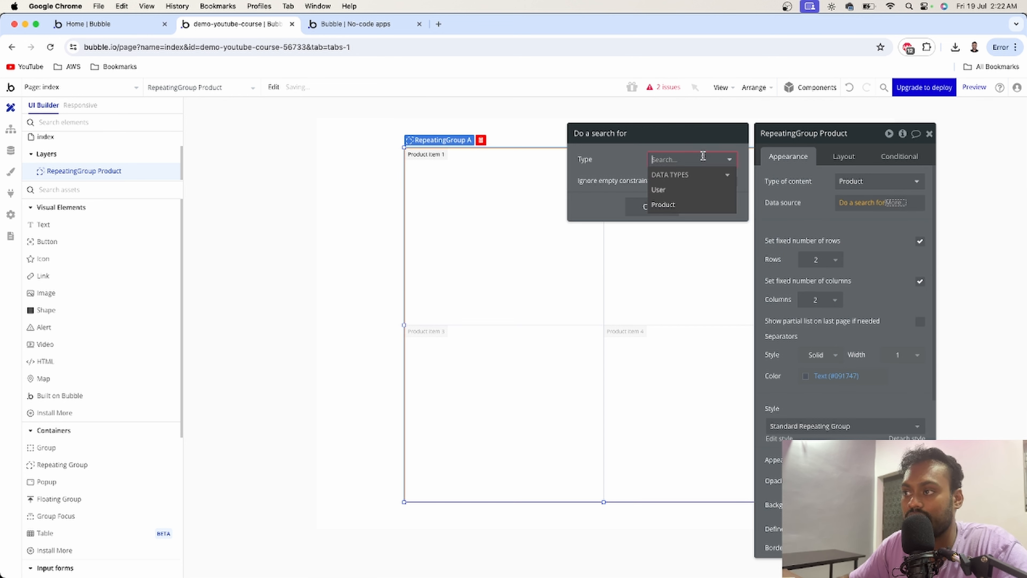
{"action": "left_click", "coordinate": [676, 206]}
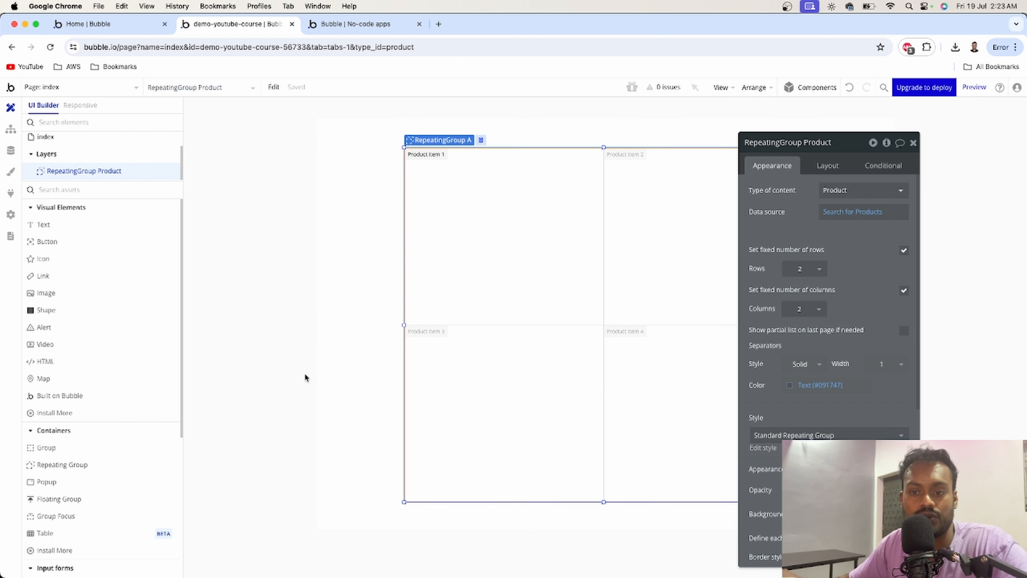
- Review the live app's product cards again
{"action": "scroll", "coordinate": [126, 457], "scroll_direction": "down", "scroll_amount": 1}
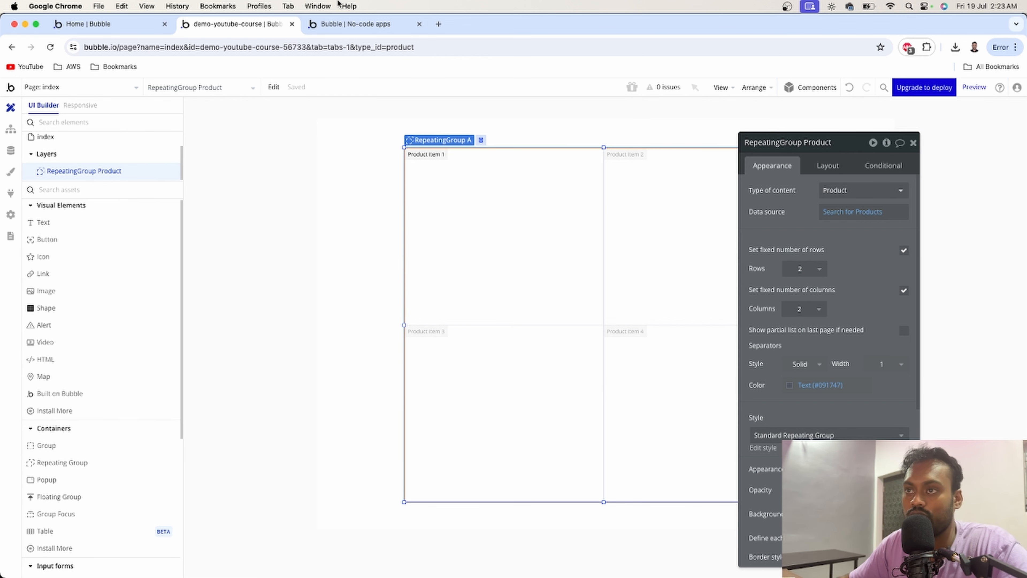
{"action": "left_click", "coordinate": [339, 24]}
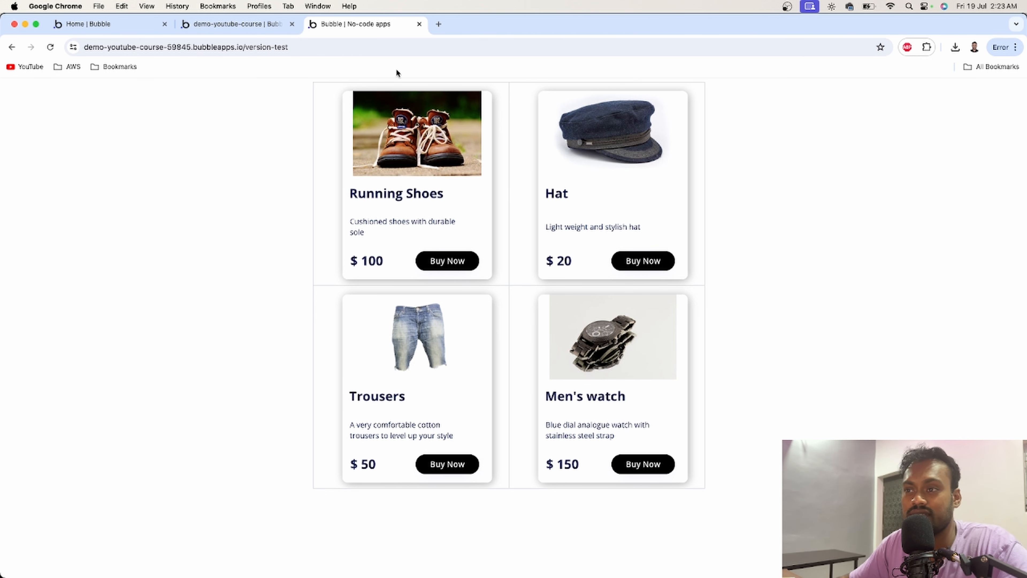
{"action": "left_click", "coordinate": [237, 26]}
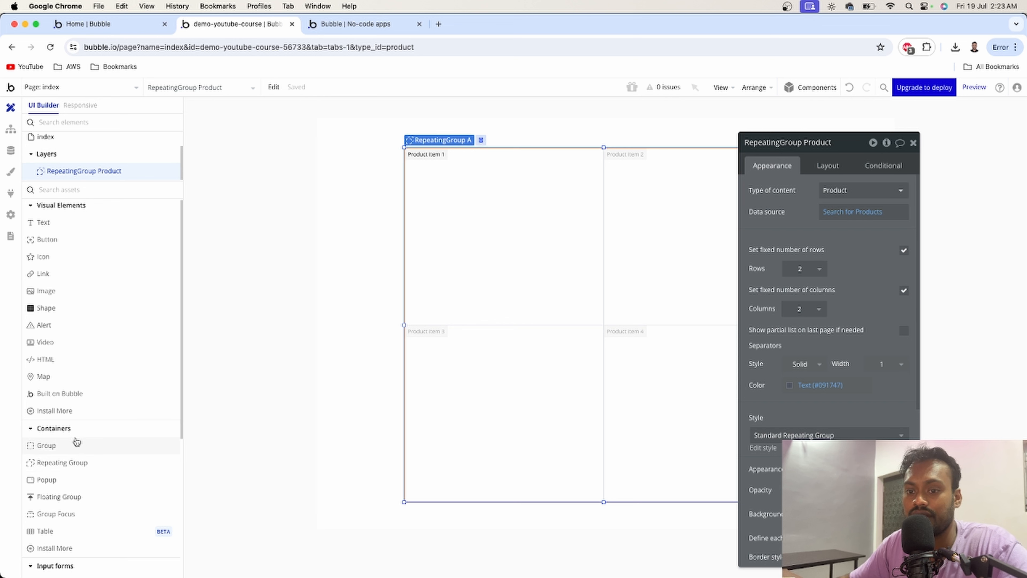
- Place a group in the first cell and set the repeating group's cell container layout to Fixed
{"action": "left_click_drag", "start_coordinate": [85, 448], "coordinate": [480, 226]}
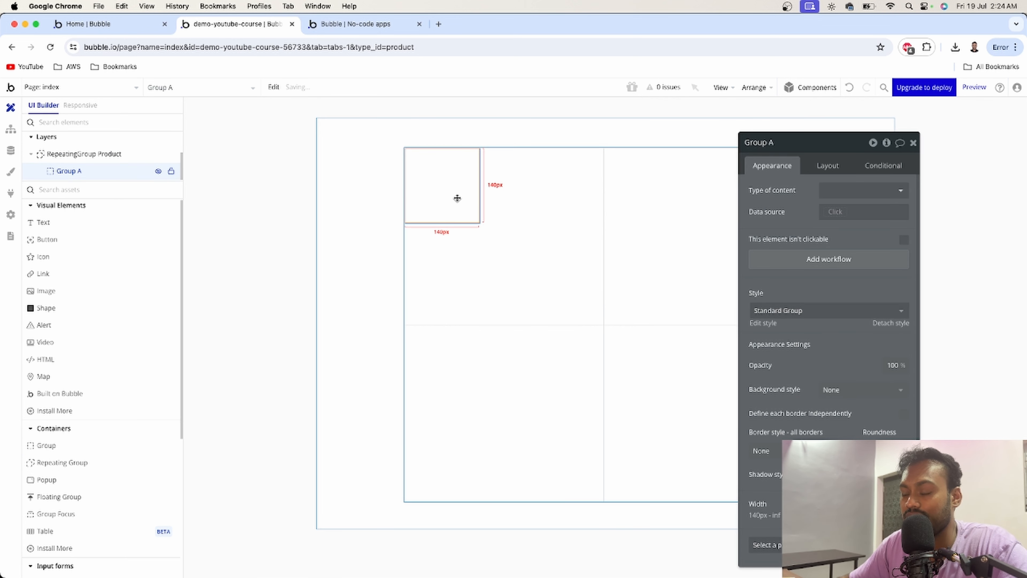
{"action": "left_click", "coordinate": [511, 250]}
{"action": "left_click", "coordinate": [828, 170]}
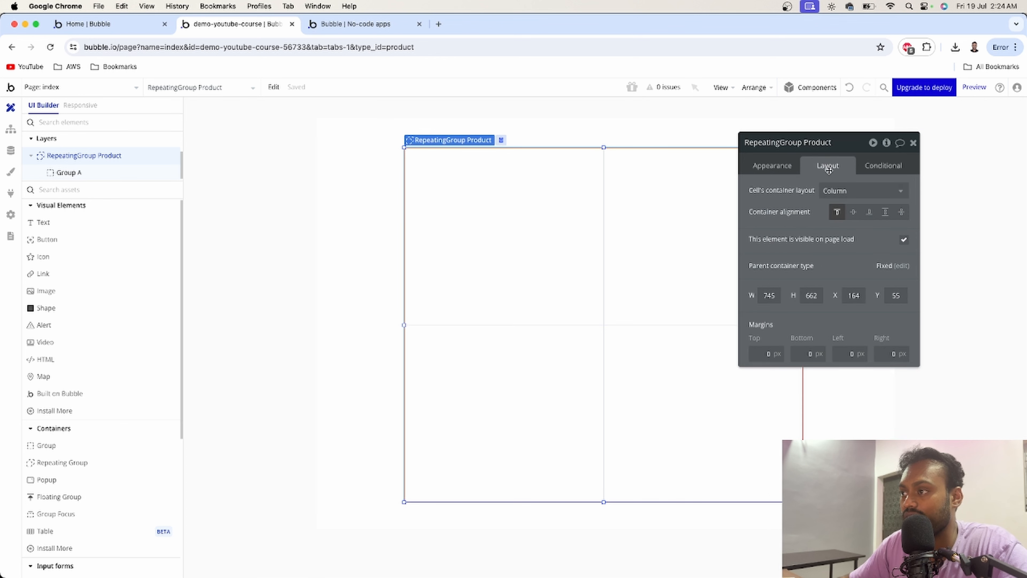
{"action": "left_click", "coordinate": [827, 191]}
{"action": "left_click", "coordinate": [833, 224]}
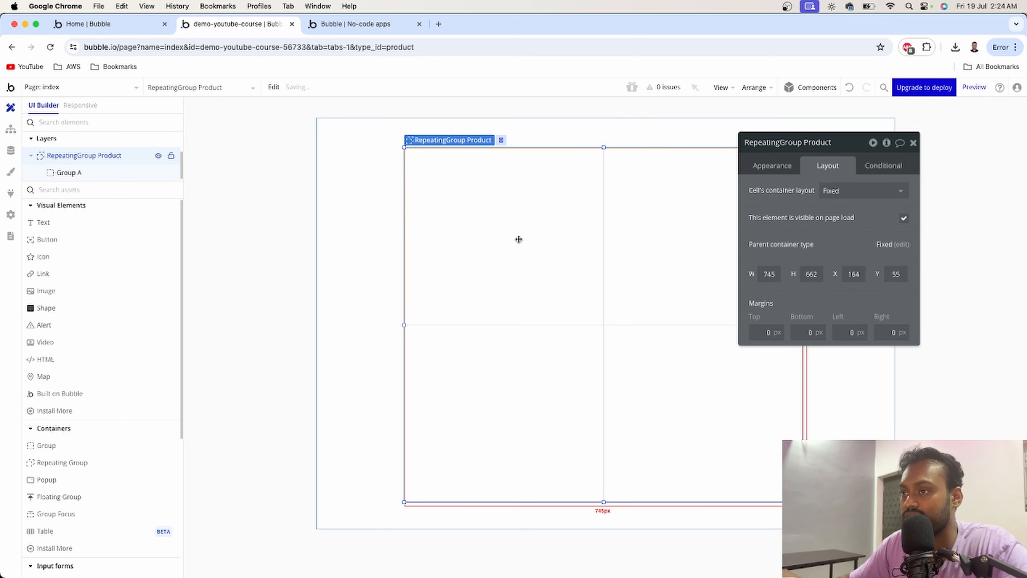
- Resize the group to about 199 by 271 px inside the cell
{"action": "left_click", "coordinate": [457, 209]}
{"action": "left_click_drag", "start_coordinate": [454, 193], "coordinate": [475, 203]}
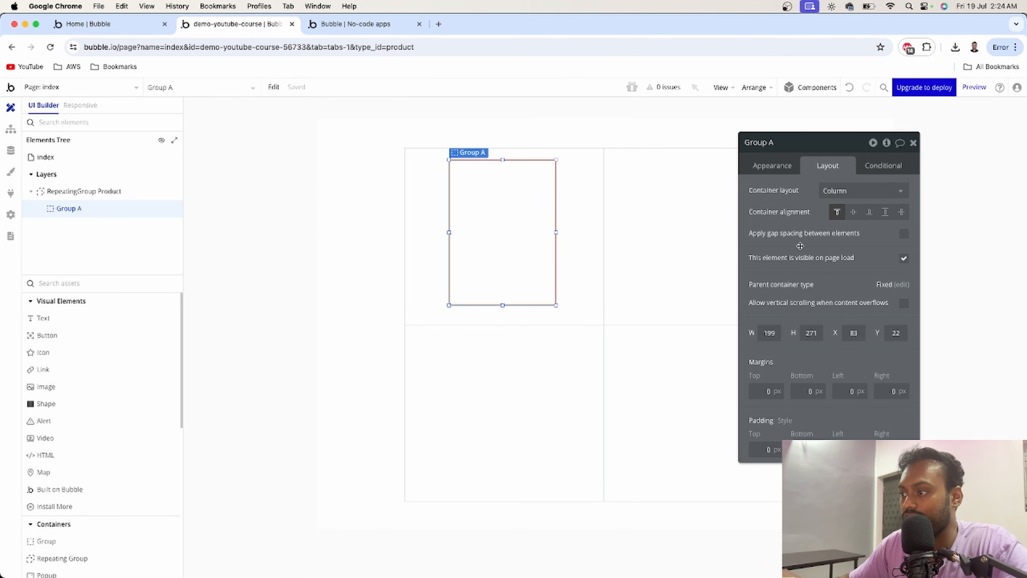
- Give the group a roundness of 10 and an Outset shadow style
{"action": "left_click", "coordinate": [776, 165]}
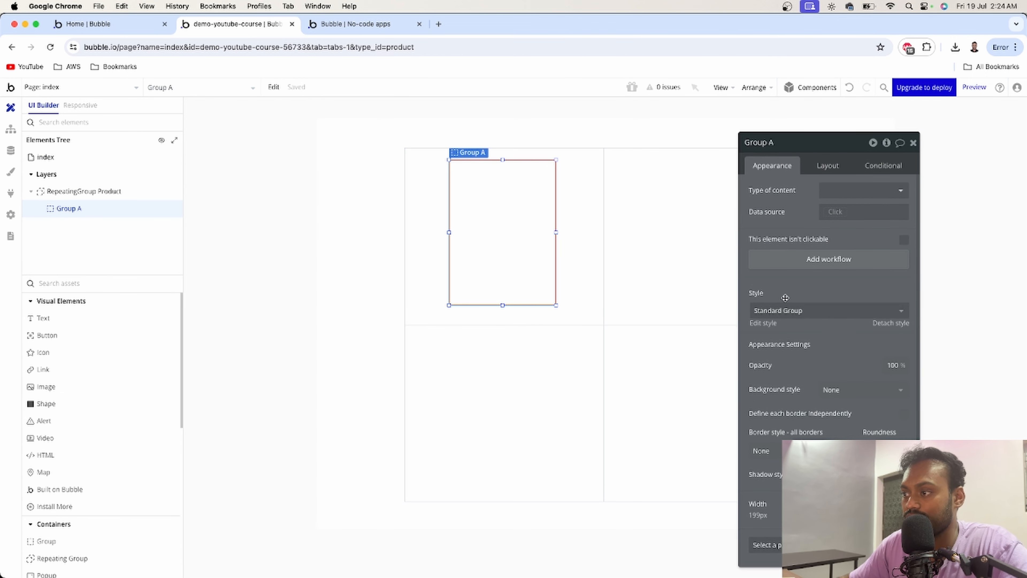
{"action": "scroll", "coordinate": [785, 298], "scroll_direction": "down", "scroll_amount": 3}
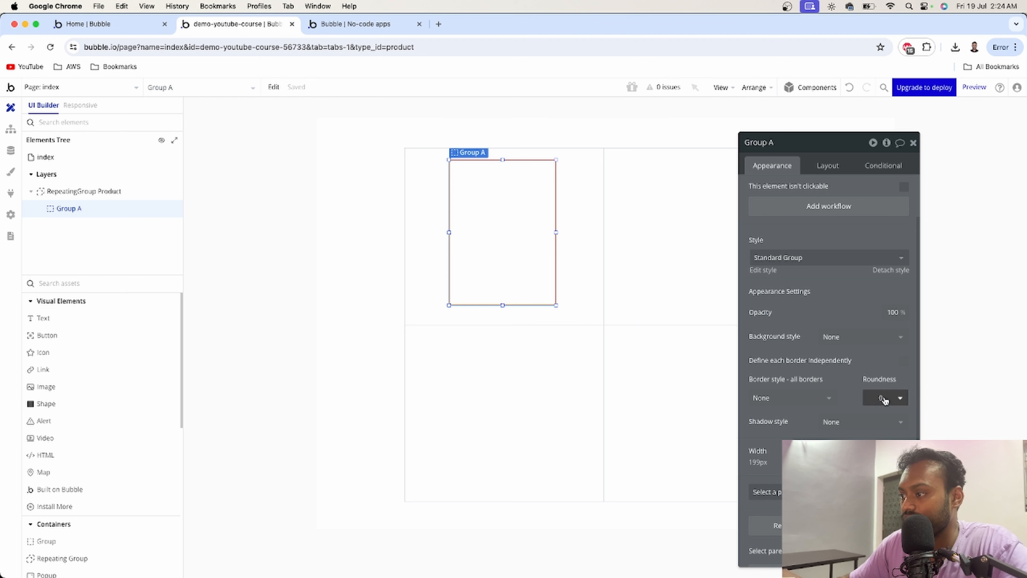
{"action": "left_click", "coordinate": [884, 400]}
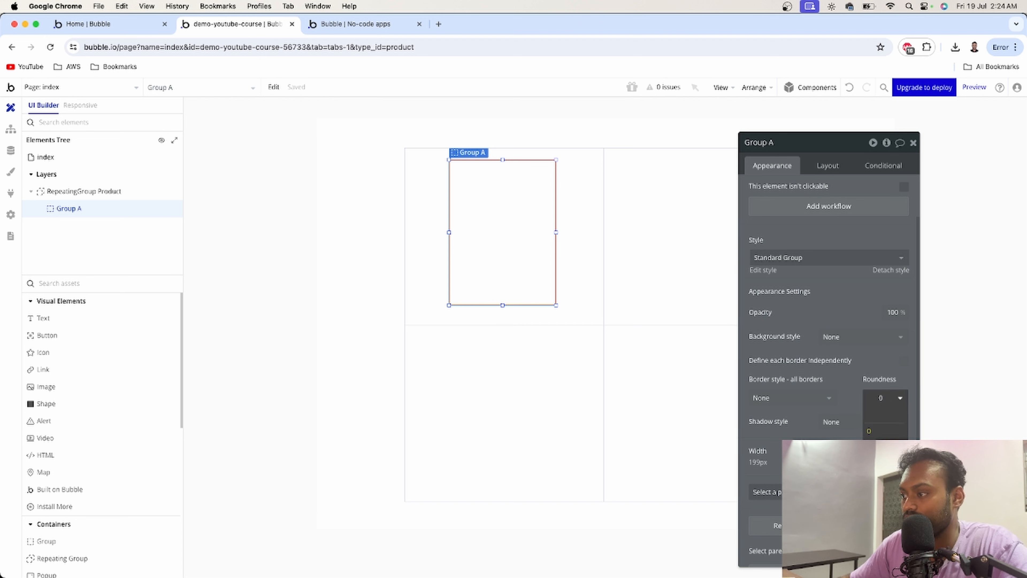
{"action": "type", "text": "10"}
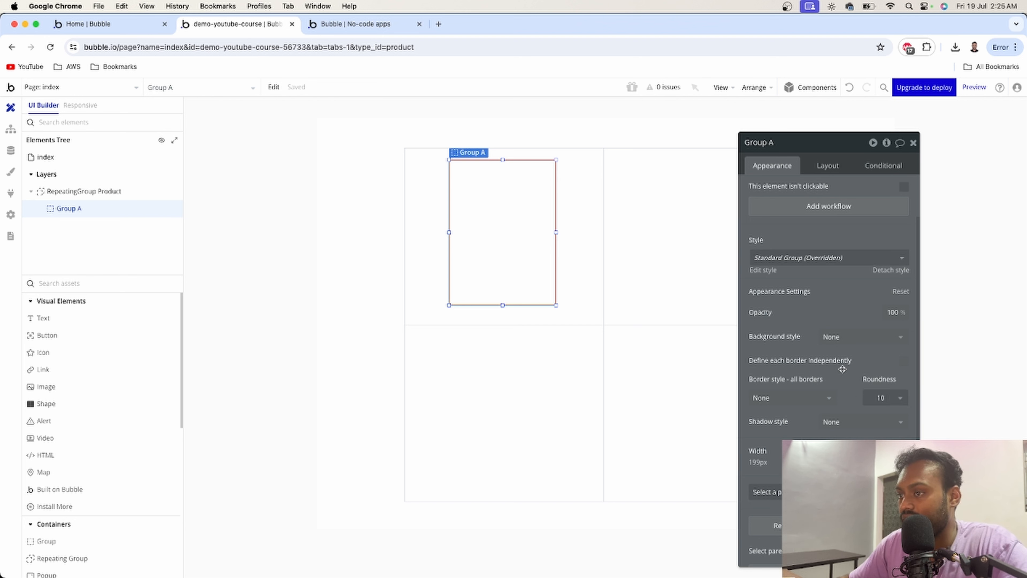
{"action": "left_click", "coordinate": [849, 424]}
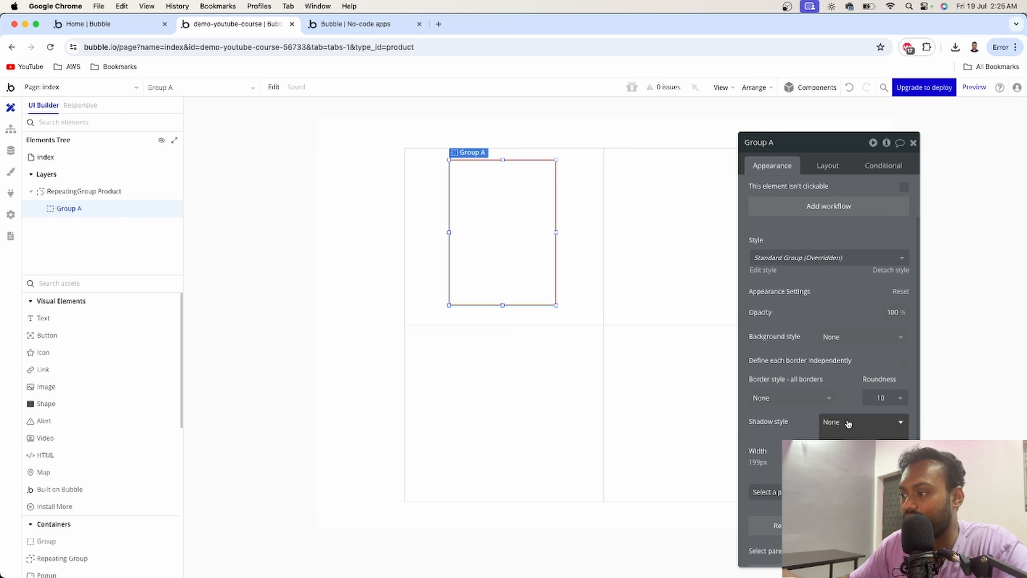
{"action": "left_click", "coordinate": [843, 455]}
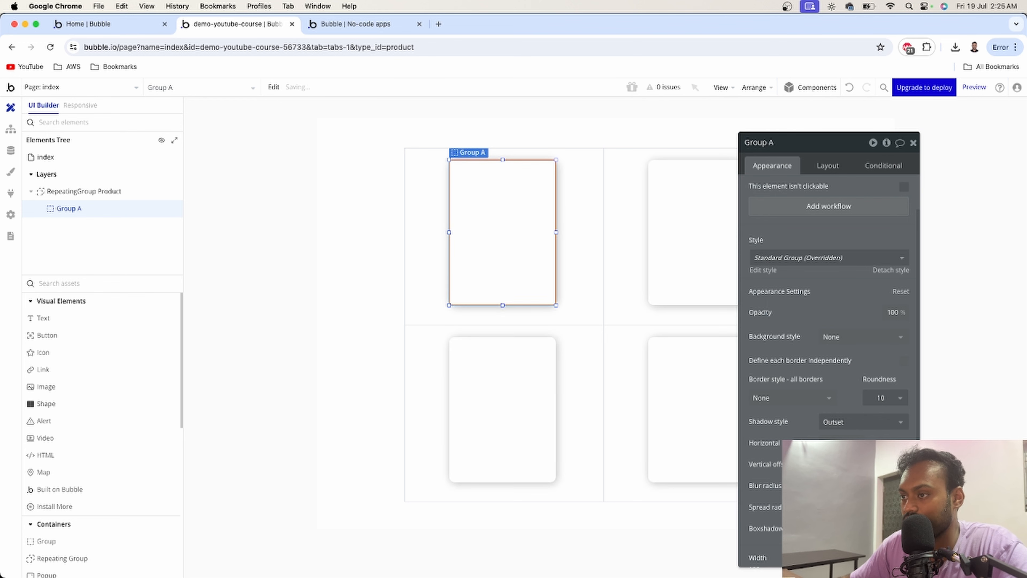
{"action": "left_click", "coordinate": [913, 143]}
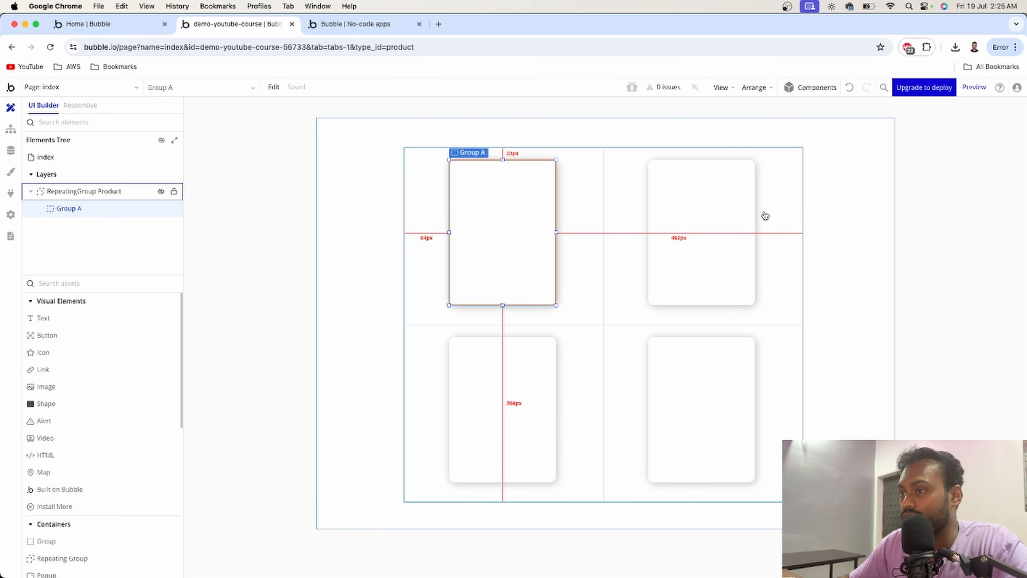
- Compare the group card with the live app's product cards and reopen the group's properties
{"action": "left_click", "coordinate": [340, 25]}
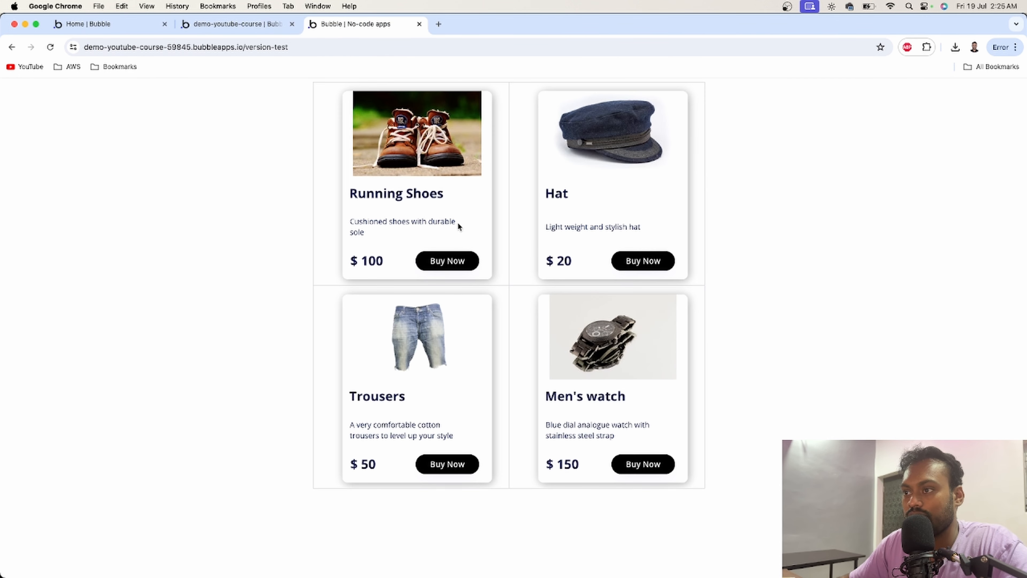
{"action": "left_click", "coordinate": [237, 25]}
{"action": "double_click", "coordinate": [478, 203]}
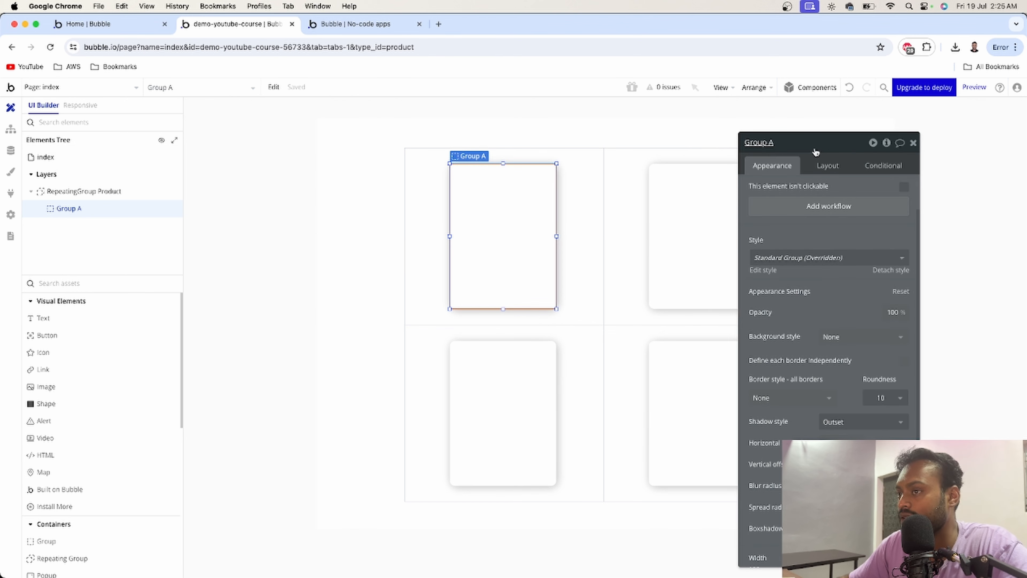
- Rename the group to "Group product" and widen it to fill more of the cell
{"action": "left_click", "coordinate": [812, 147]}
{"action": "key", "text": "BackSpace"}
{"action": "type", "text": "p"}
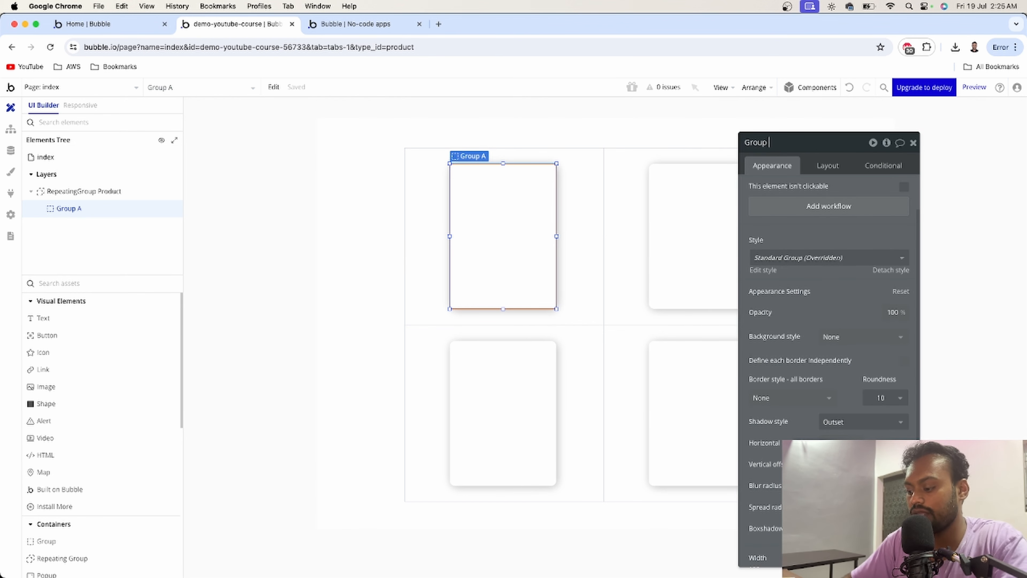
{"action": "type", "text": "roduct"}
{"action": "key", "text": "Return"}
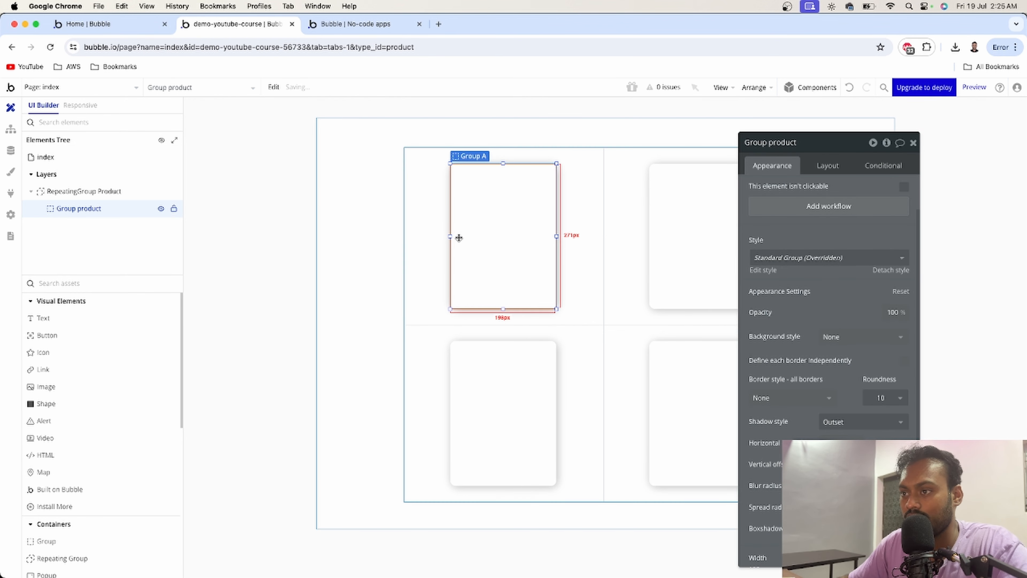
{"action": "left_click_drag", "start_coordinate": [451, 237], "coordinate": [443, 235]}
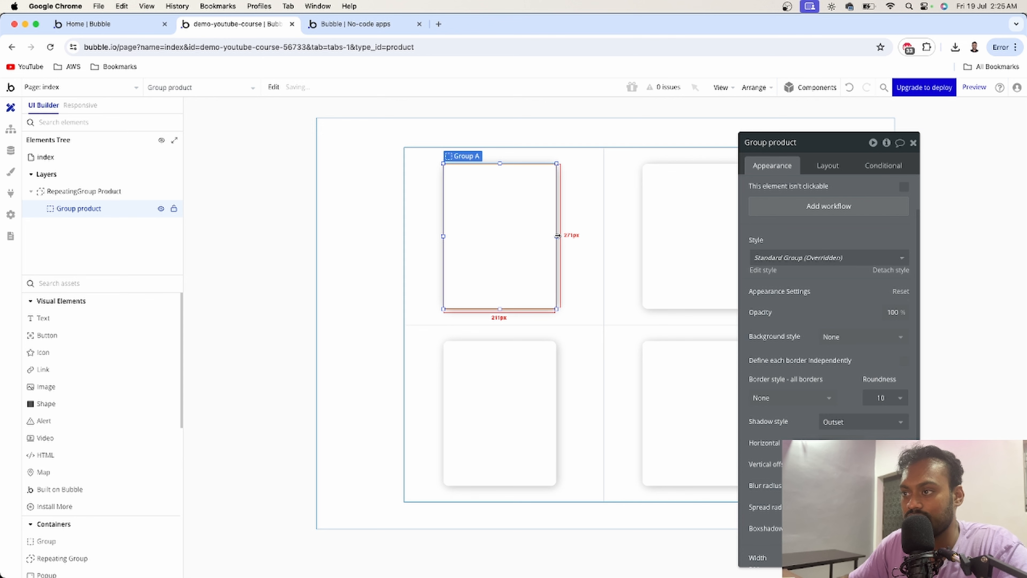
{"action": "left_click_drag", "start_coordinate": [557, 235], "coordinate": [572, 236]}
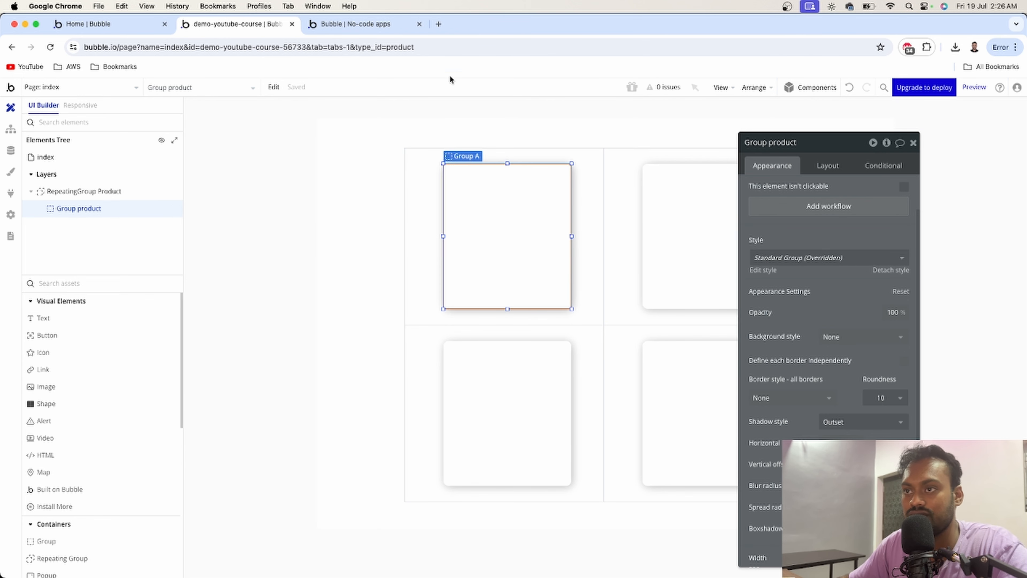
- Compare with the live app, then place an image across the top of the card, about 240 by 128 px
{"action": "left_click", "coordinate": [366, 25]}
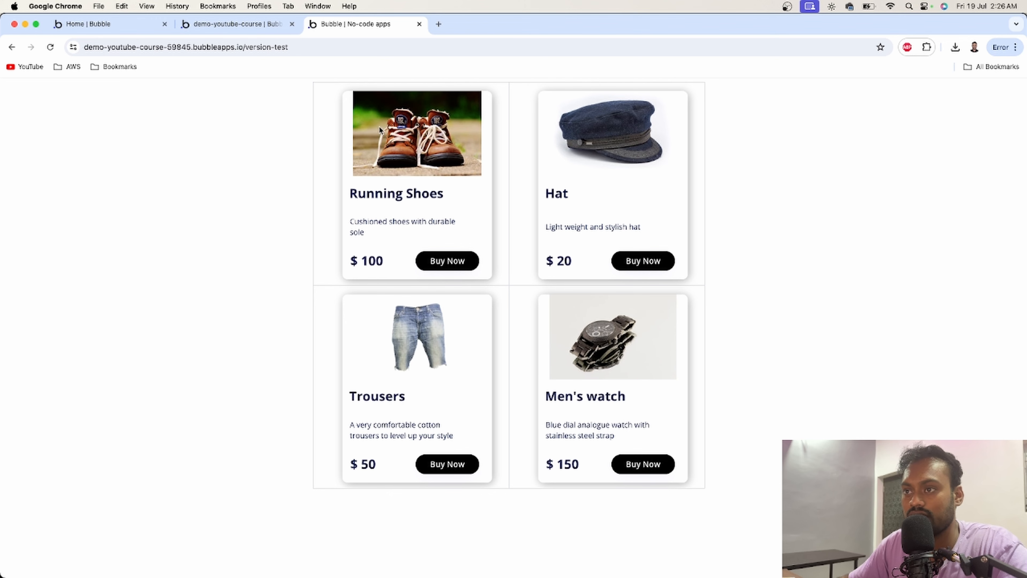
{"action": "left_click", "coordinate": [251, 26]}
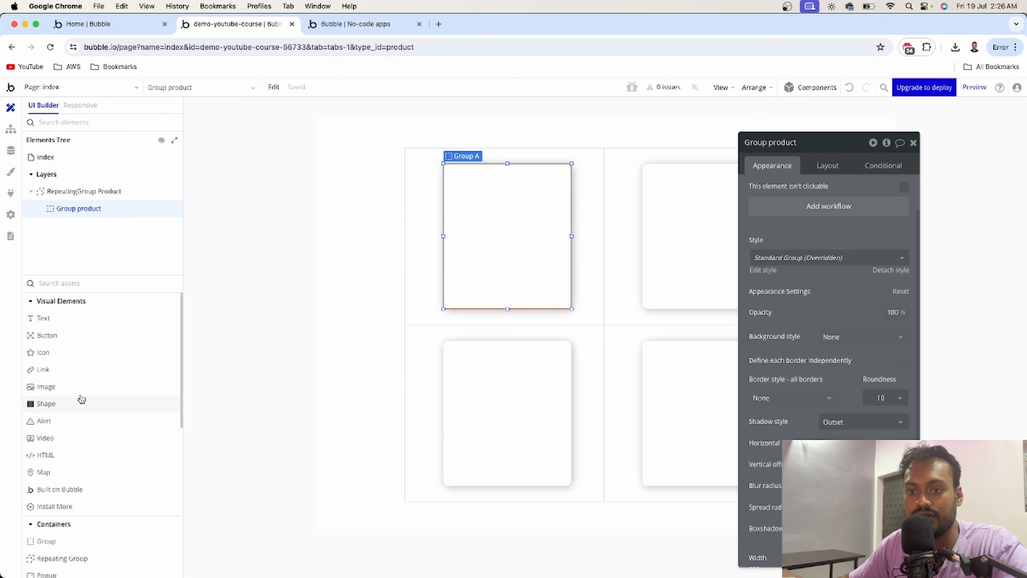
{"action": "left_click_drag", "start_coordinate": [72, 389], "coordinate": [432, 273]}
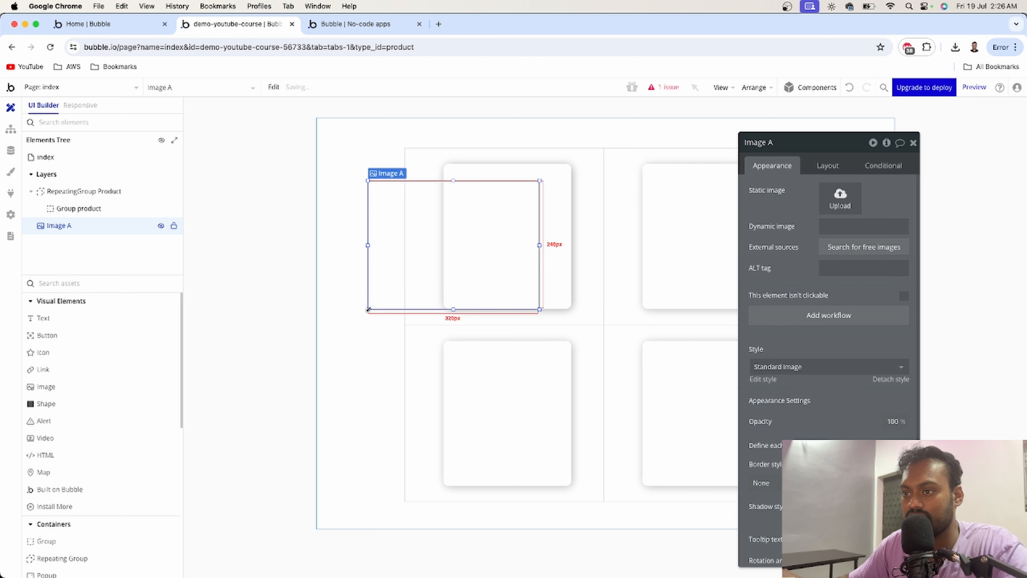
{"action": "left_click_drag", "start_coordinate": [368, 310], "coordinate": [451, 229]}
{"action": "left_click_drag", "start_coordinate": [489, 197], "coordinate": [516, 198]}
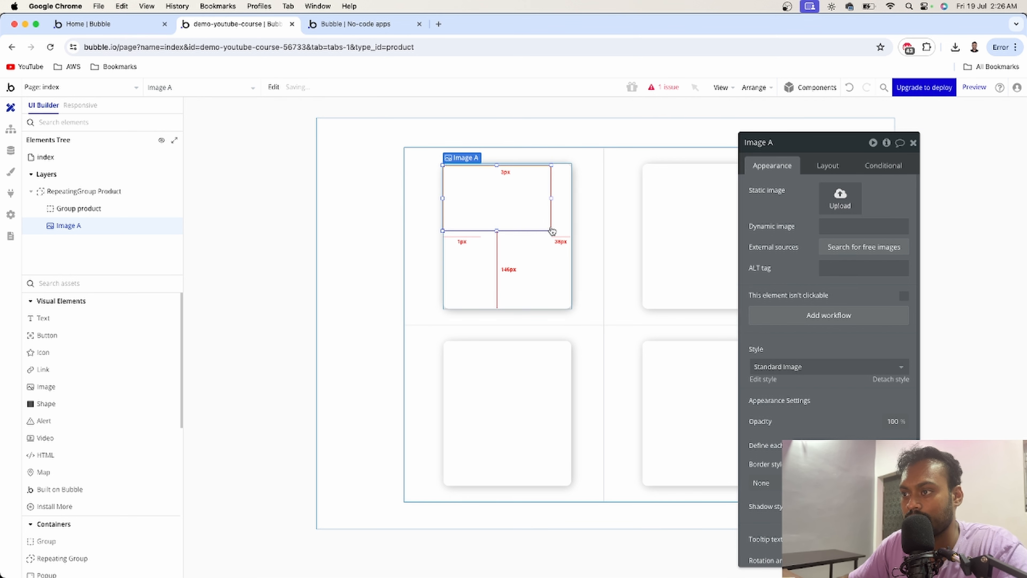
{"action": "left_click_drag", "start_coordinate": [552, 231], "coordinate": [571, 234]}
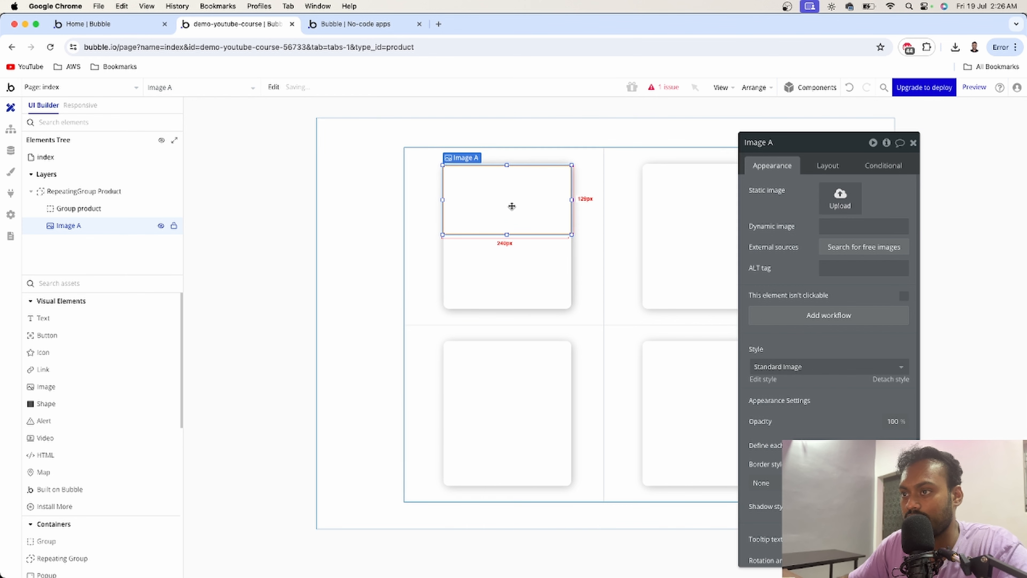
- Add a text element below the image for the product title, widen it, and set its font size to 24
{"action": "left_click", "coordinate": [349, 24]}
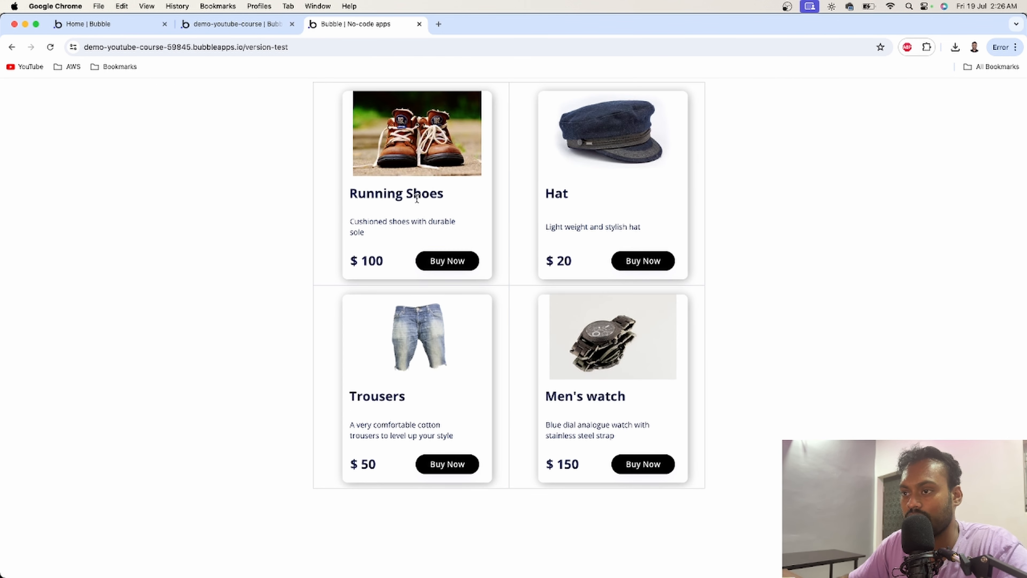
{"action": "left_click", "coordinate": [251, 24]}
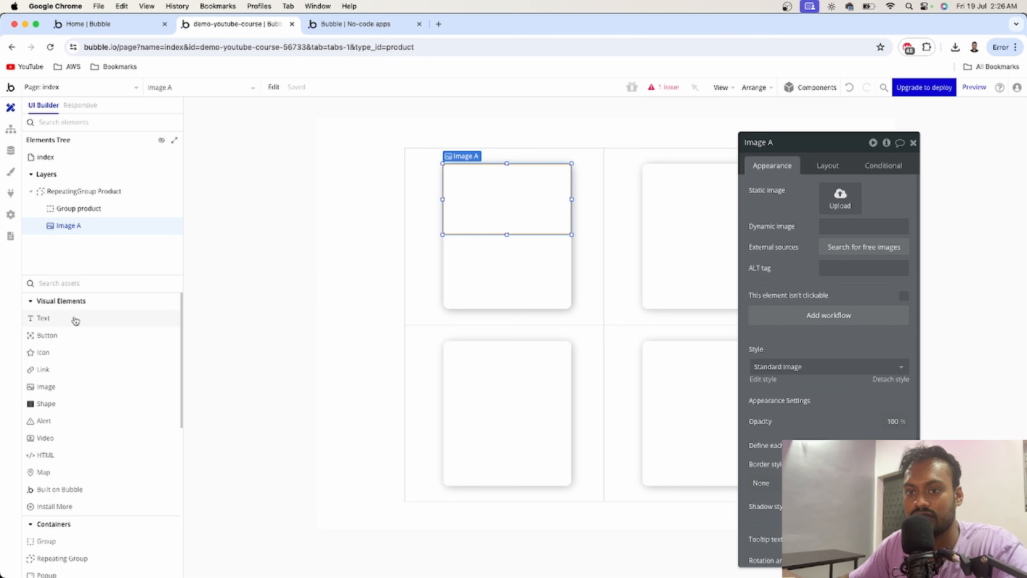
{"action": "left_click_drag", "start_coordinate": [74, 319], "coordinate": [470, 241]}
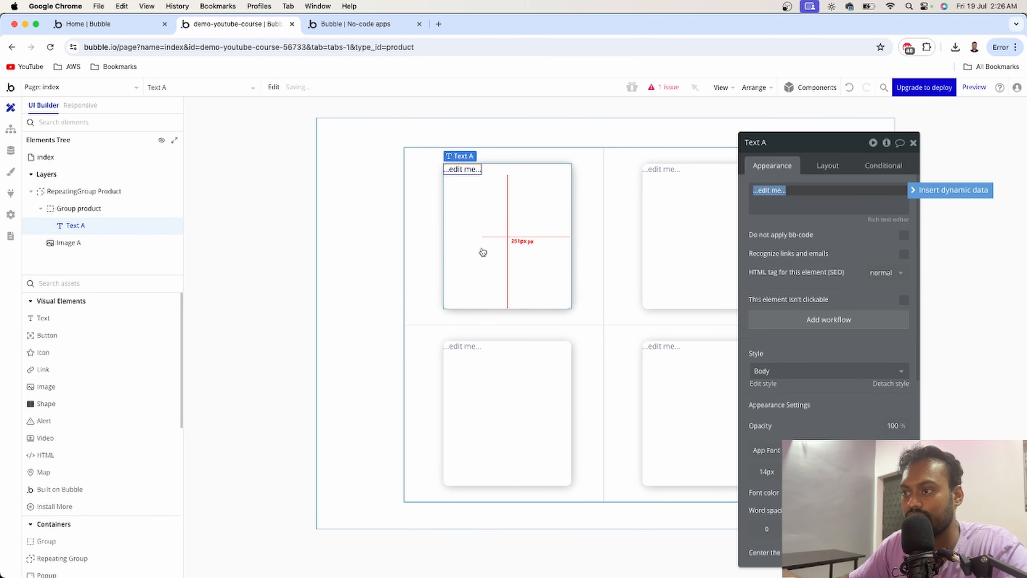
{"action": "left_click", "coordinate": [772, 165]}
{"action": "left_click", "coordinate": [799, 472]}
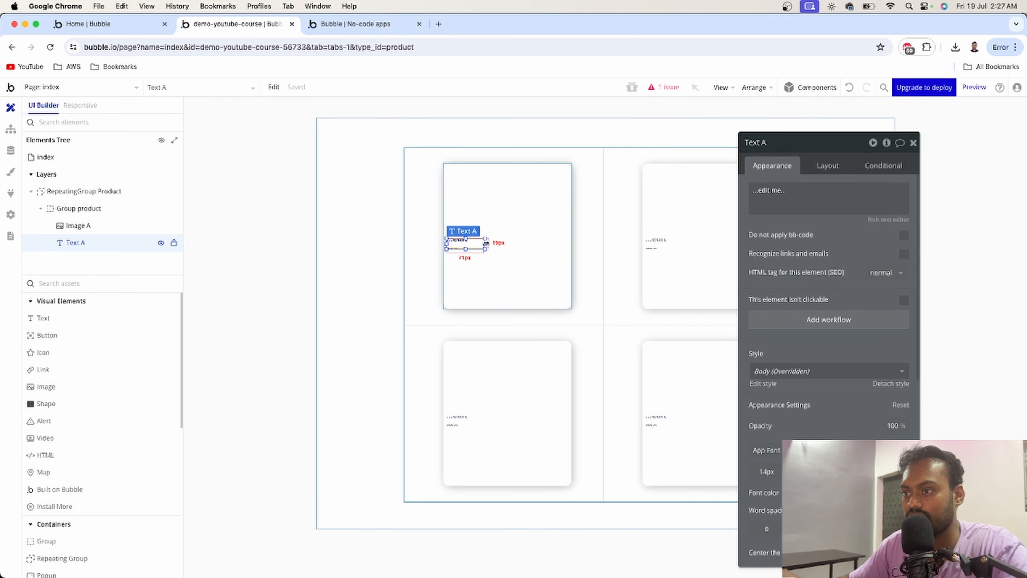
{"action": "mouse_move", "coordinate": [486, 245]}
{"action": "left_mouse_down"}
{"action": "mouse_move", "coordinate": [523, 246]}
{"action": "mouse_move", "coordinate": [484, 255]}
{"action": "left_mouse_up"}
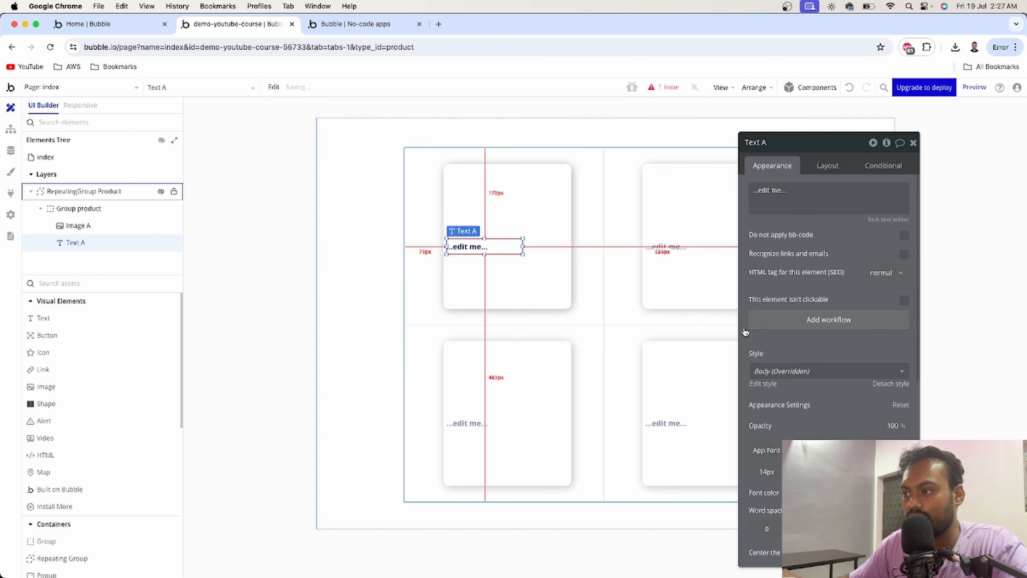
{"action": "left_click", "coordinate": [767, 471]}
{"action": "scroll", "coordinate": [780, 526], "scroll_direction": "down", "scroll_amount": 5}
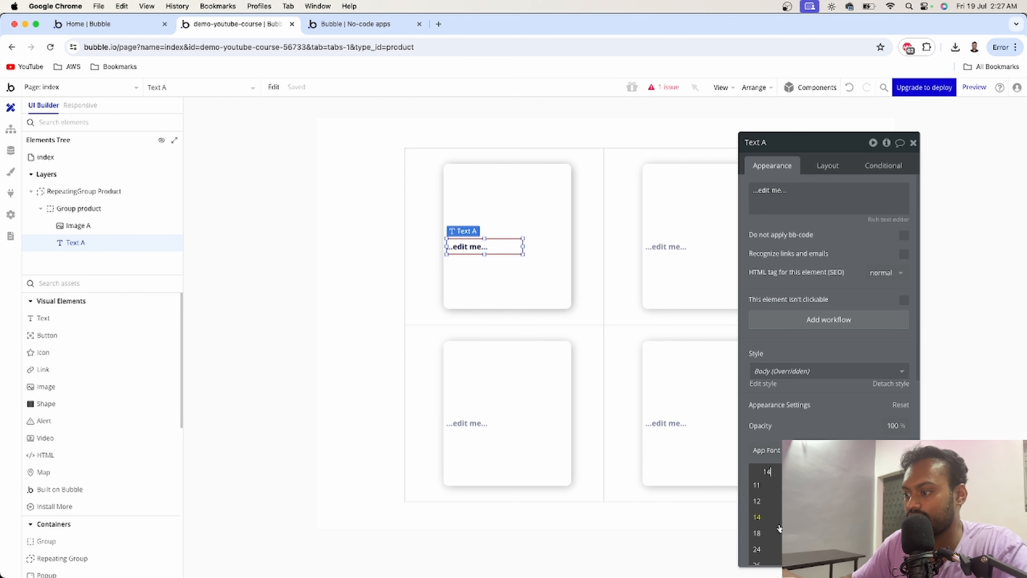
{"action": "left_click", "coordinate": [772, 543]}
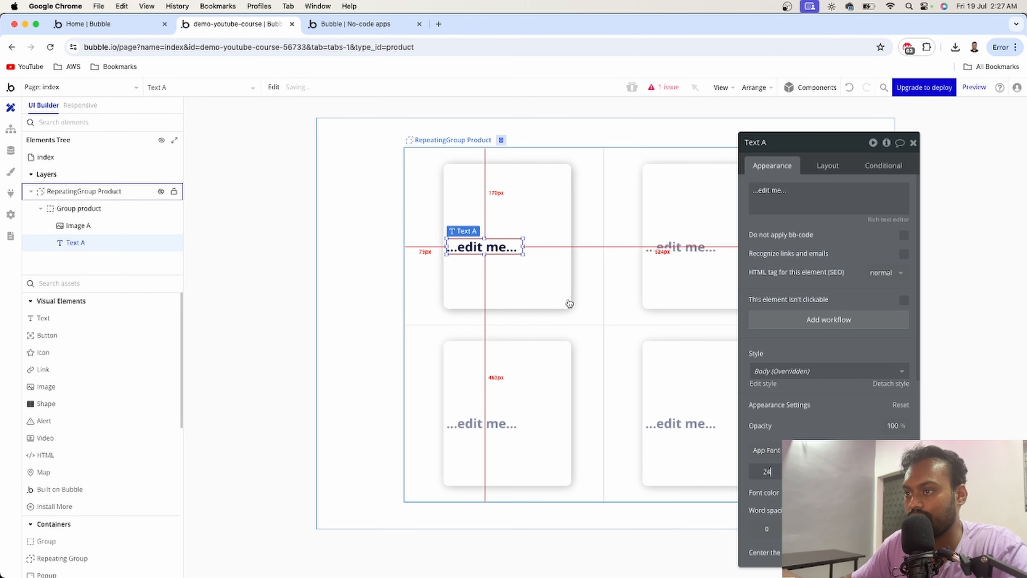
- Add two more text elements below the title for the description and the price
{"action": "left_click", "coordinate": [324, 25]}
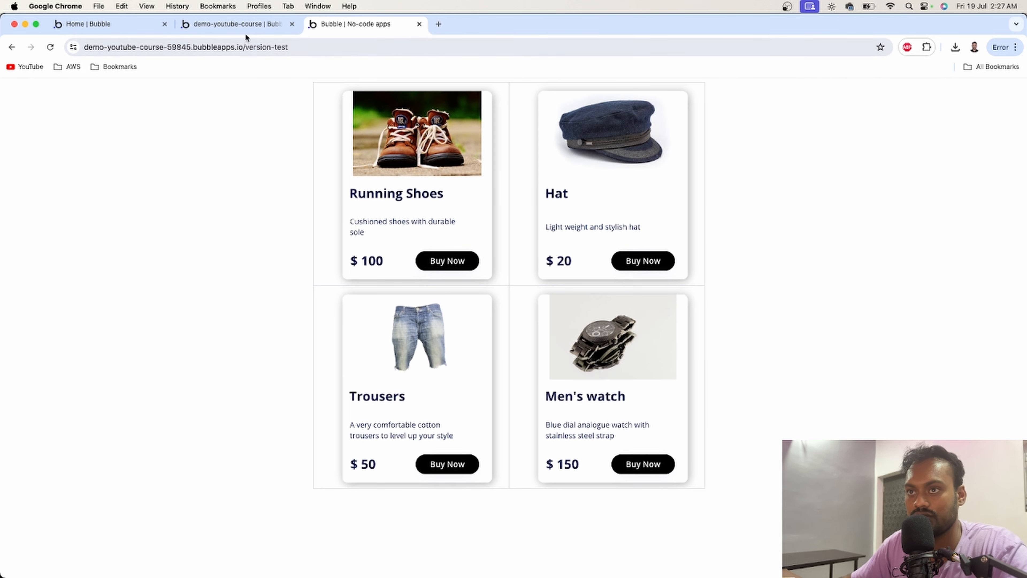
{"action": "left_click", "coordinate": [243, 25]}
{"action": "left_click_drag", "start_coordinate": [58, 319], "coordinate": [506, 281]}
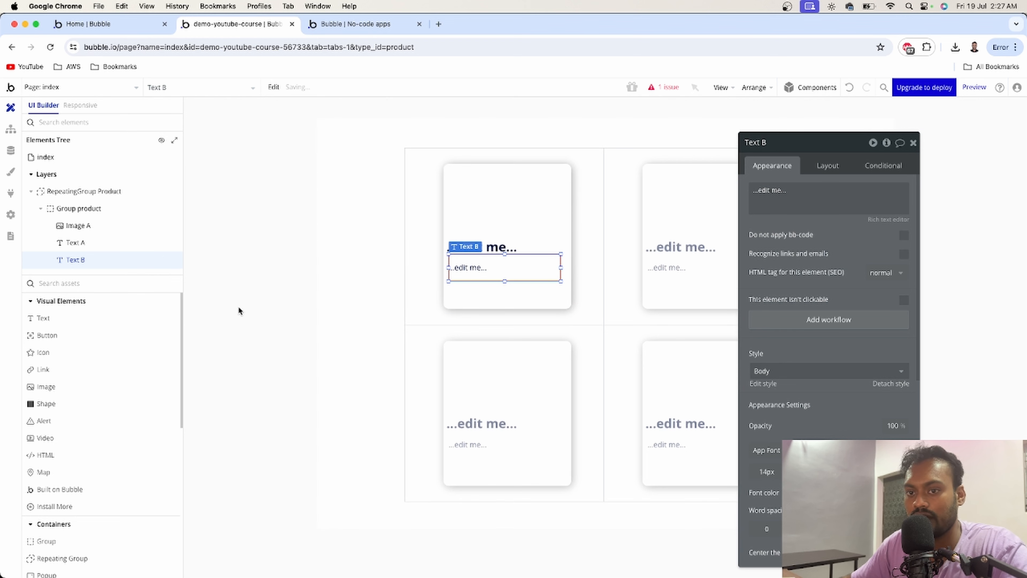
{"action": "left_click_drag", "start_coordinate": [89, 321], "coordinate": [474, 291]}
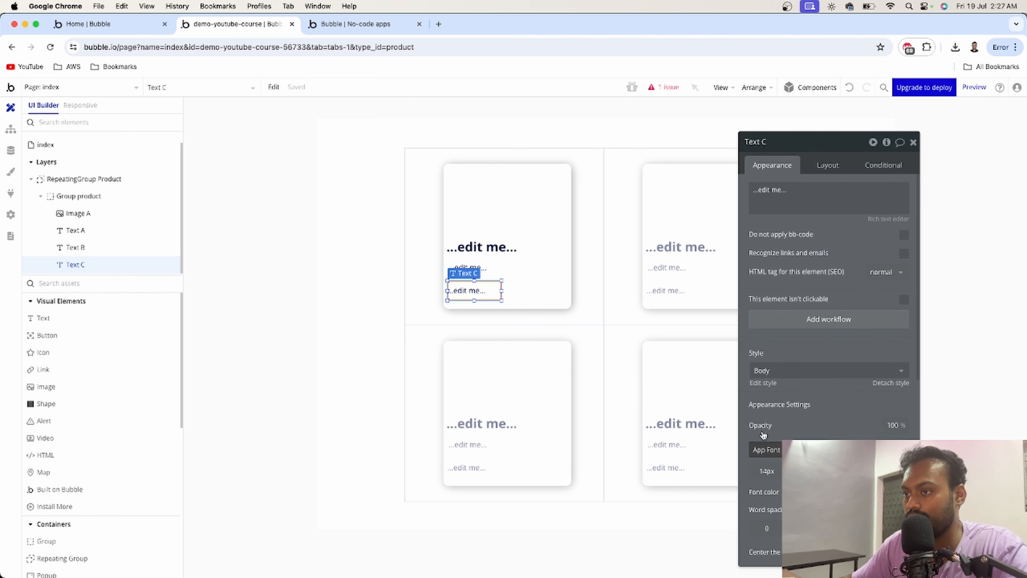
- Add a button beside the price text and give it a black background
{"action": "left_click", "coordinate": [803, 472]}
{"action": "left_click_drag", "start_coordinate": [66, 342], "coordinate": [498, 292]}
{"action": "left_click", "coordinate": [849, 513]}
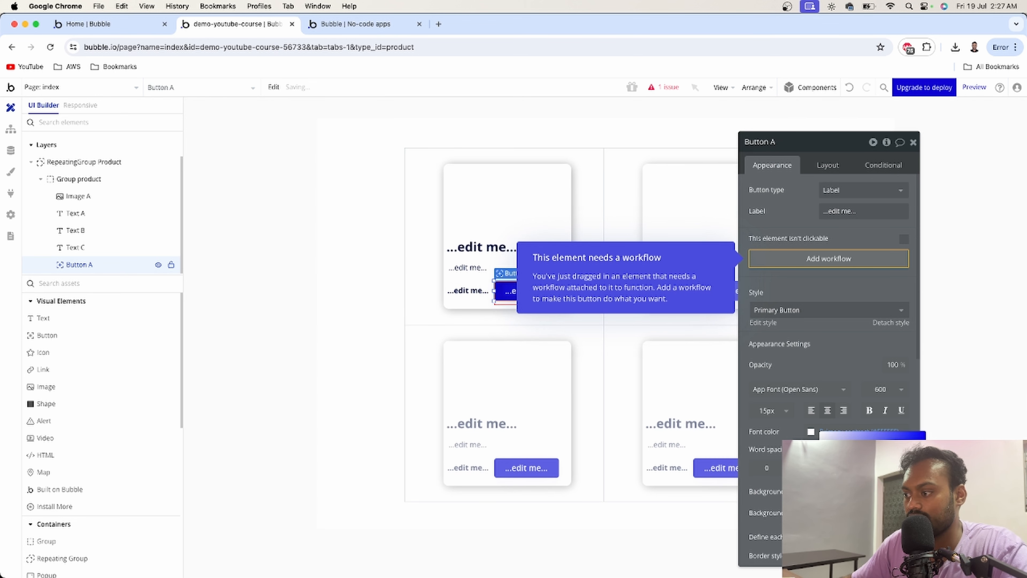
{"action": "left_click", "coordinate": [821, 485]}
{"action": "left_click", "coordinate": [772, 431]}
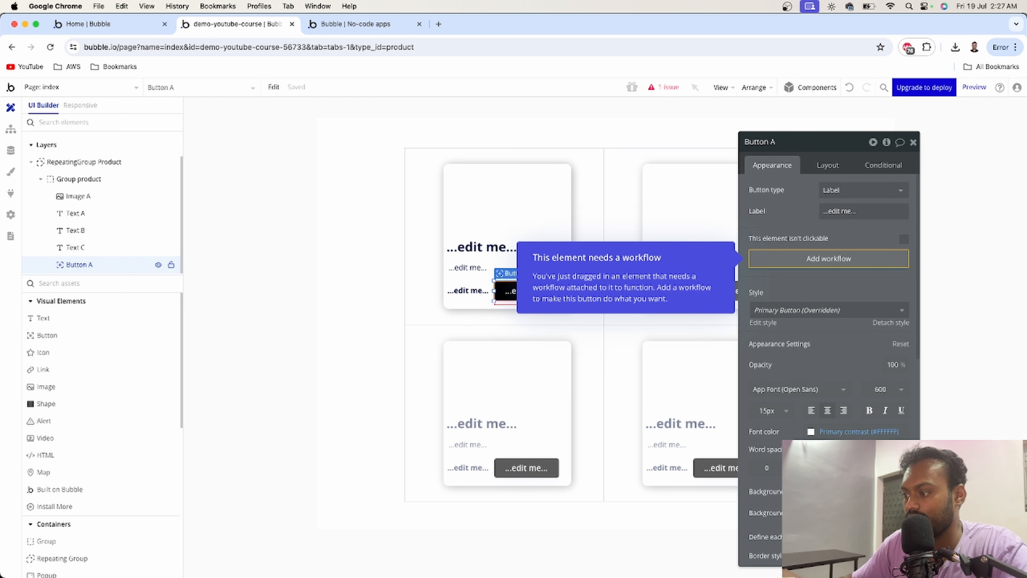
{"action": "scroll", "coordinate": [829, 324], "scroll_direction": "down", "scroll_amount": 3}
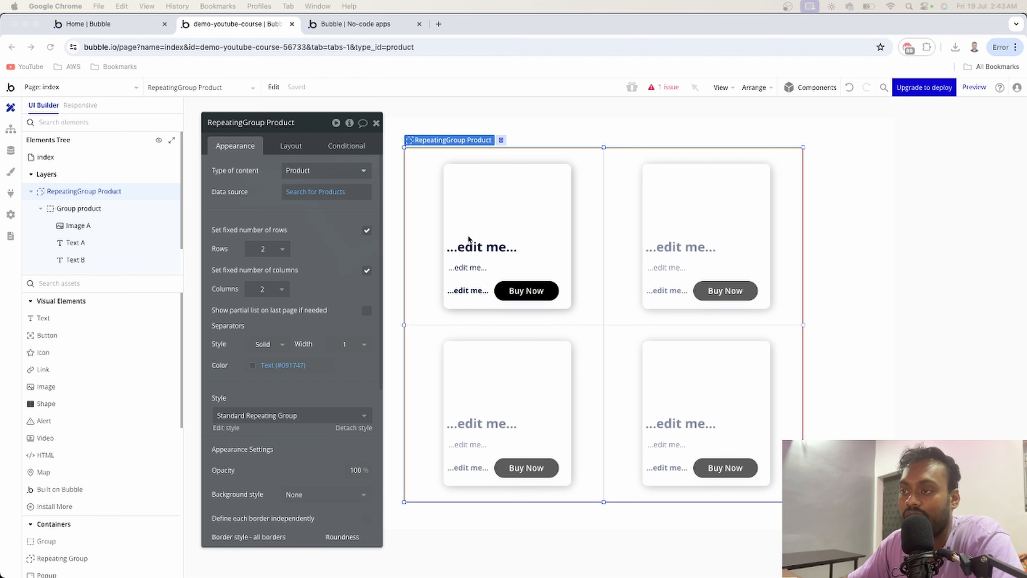
- Set the product group's type of content to Product and its data source to Current cell's Product
{"action": "left_click", "coordinate": [568, 243]}
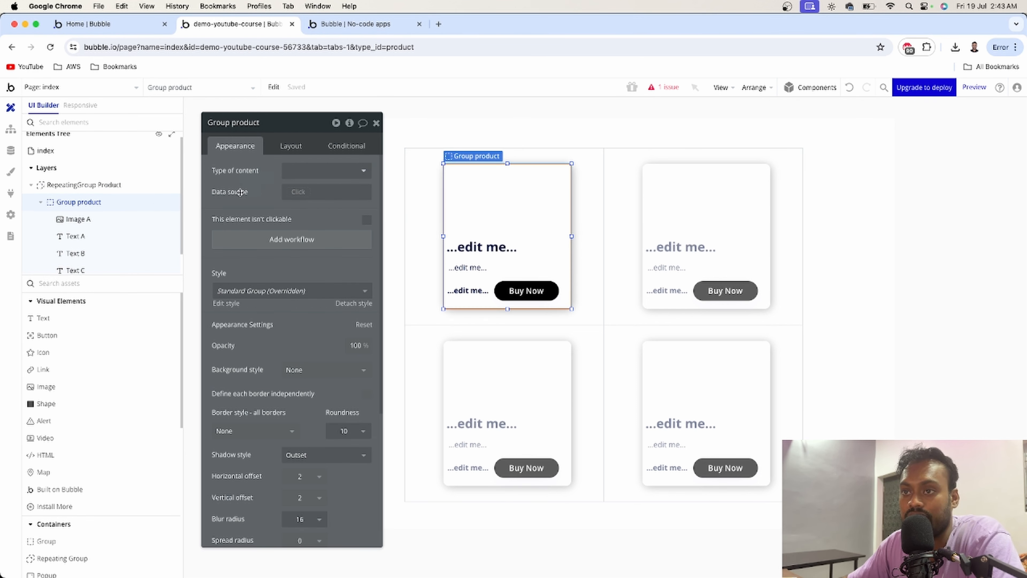
{"action": "left_click", "coordinate": [353, 172]}
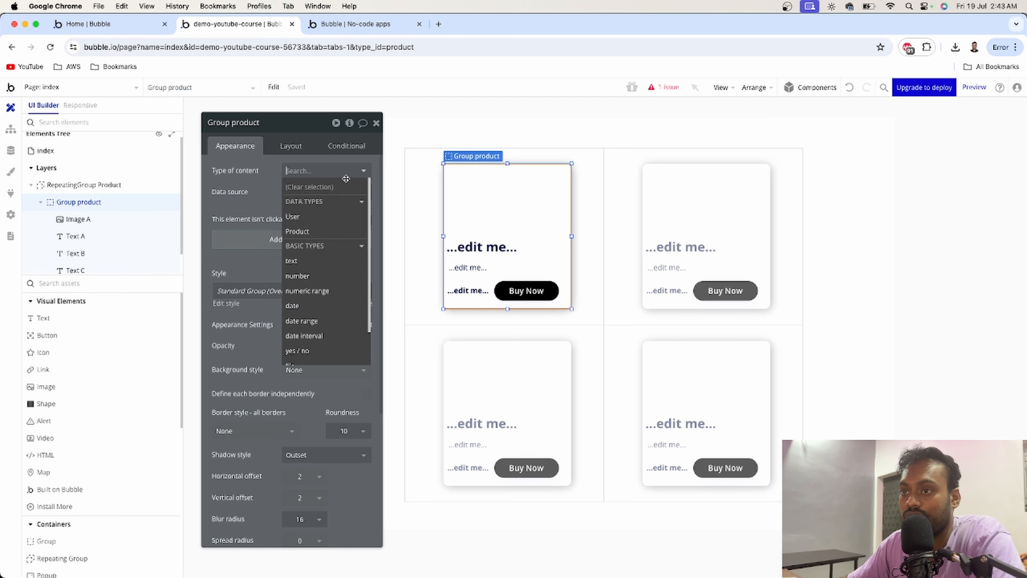
{"action": "left_click", "coordinate": [311, 233]}
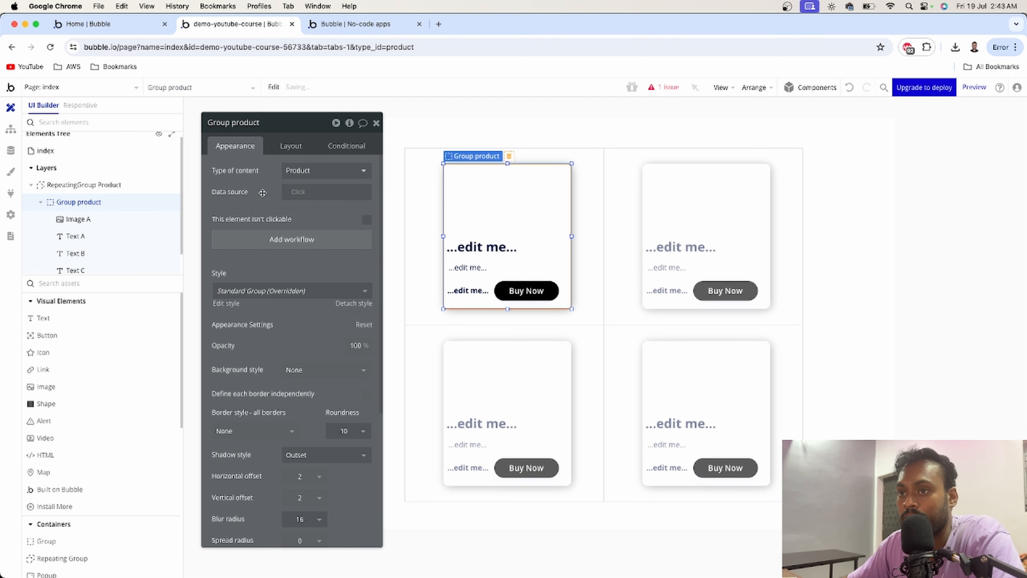
{"action": "left_click", "coordinate": [295, 193]}
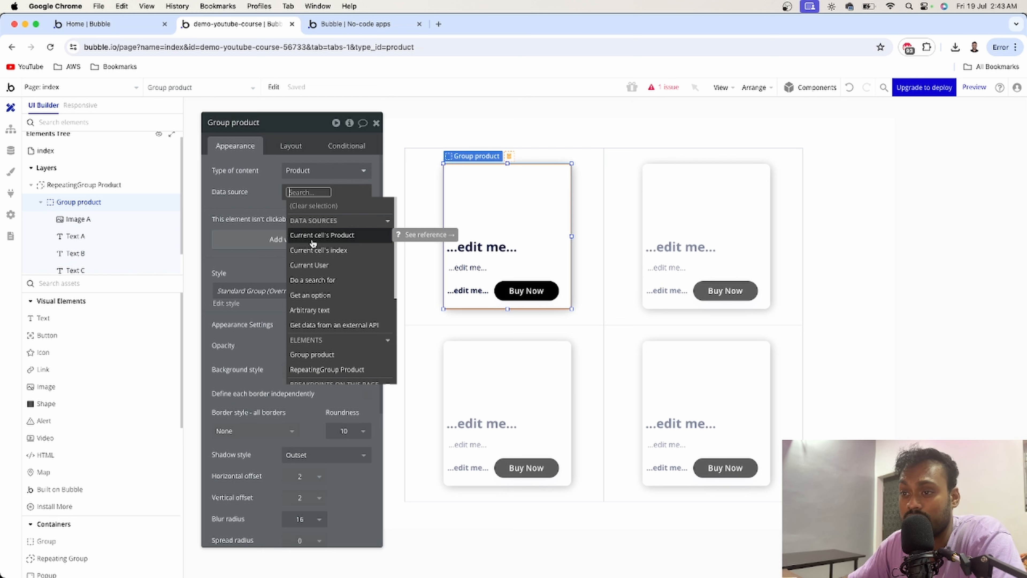
{"action": "left_click", "coordinate": [327, 239]}
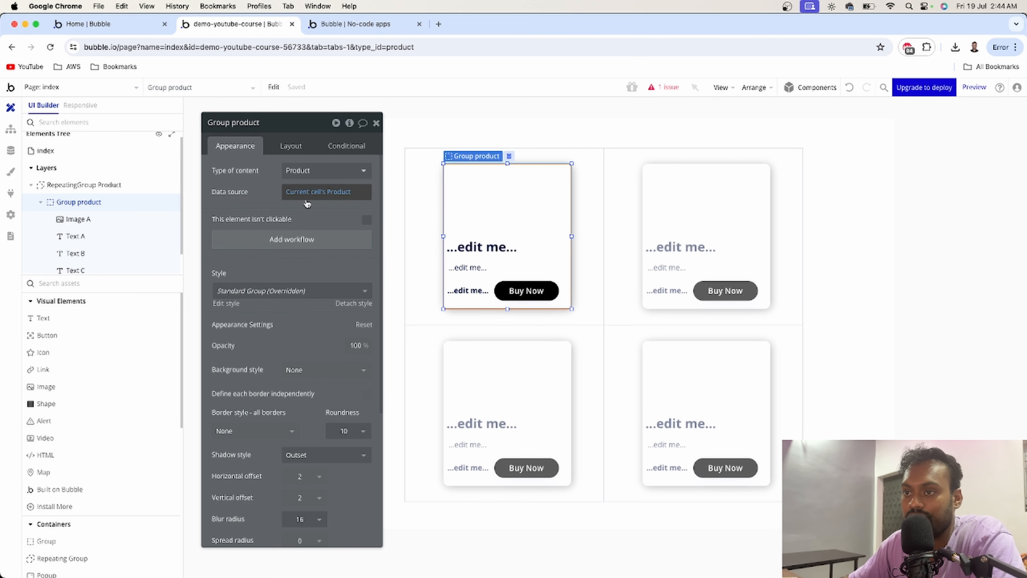
{"action": "left_click", "coordinate": [377, 123]}
- Set the image's dynamic image to Parent group's Product's Image
{"action": "double_click", "coordinate": [493, 197]}
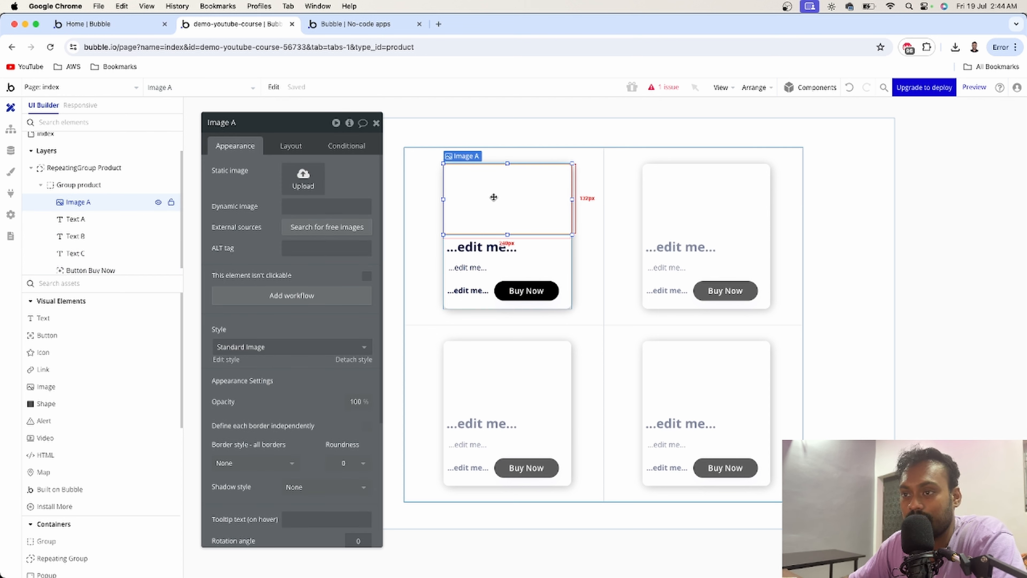
{"action": "left_click", "coordinate": [308, 207]}
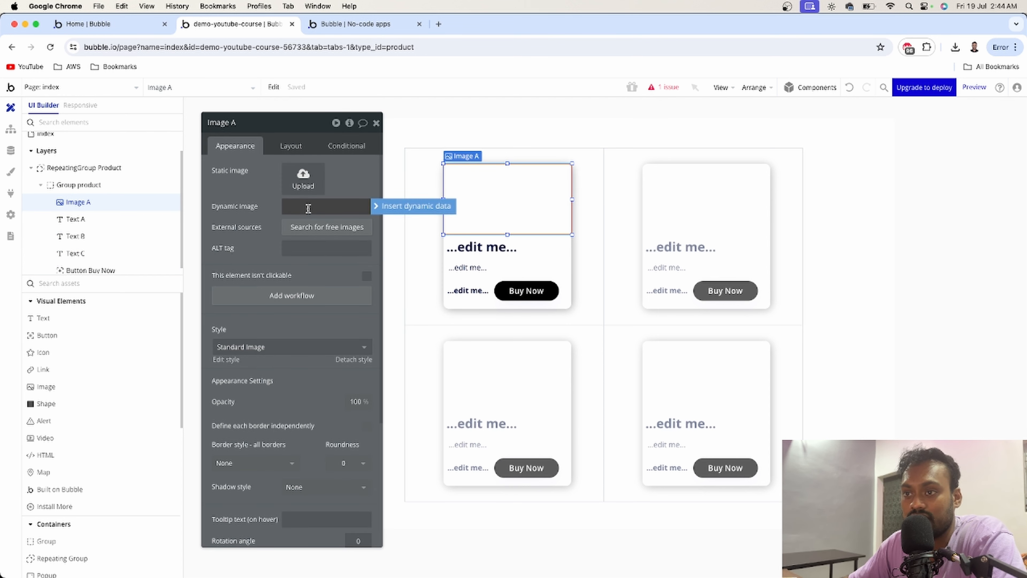
{"action": "left_click", "coordinate": [390, 209]}
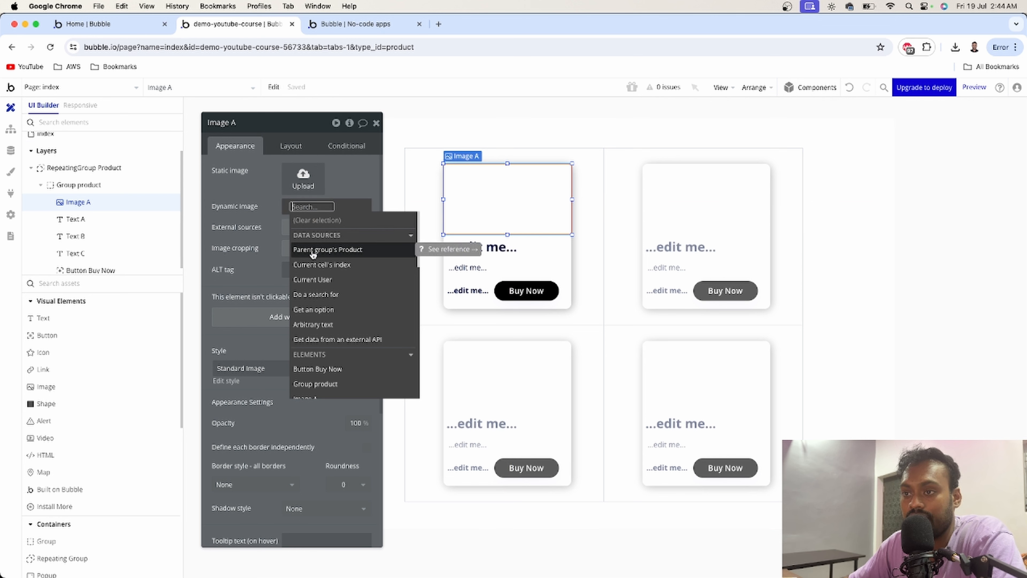
{"action": "left_click", "coordinate": [348, 250]}
{"action": "left_click", "coordinate": [343, 306]}
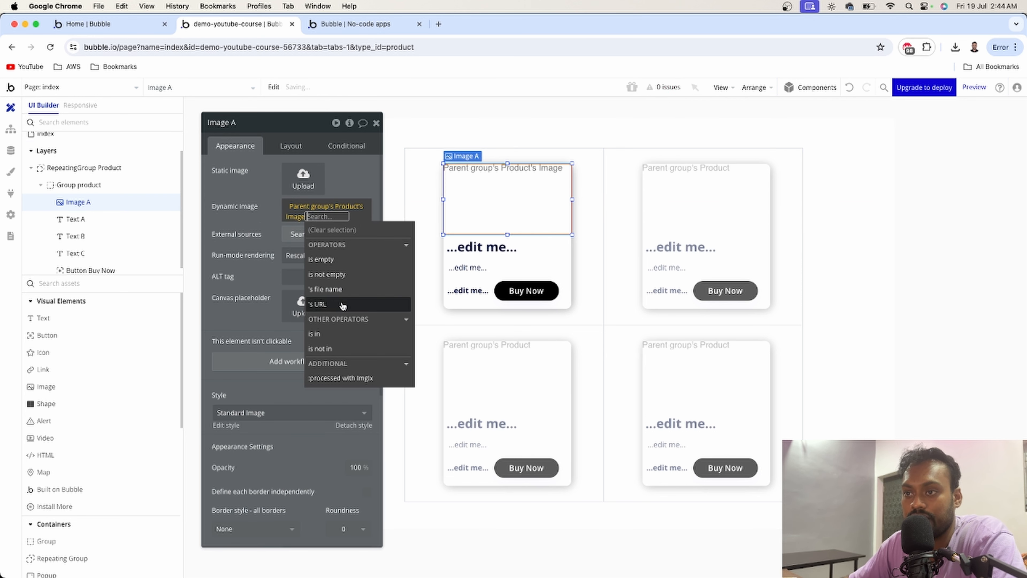
{"action": "left_click", "coordinate": [276, 212]}
{"action": "left_click", "coordinate": [377, 123]}
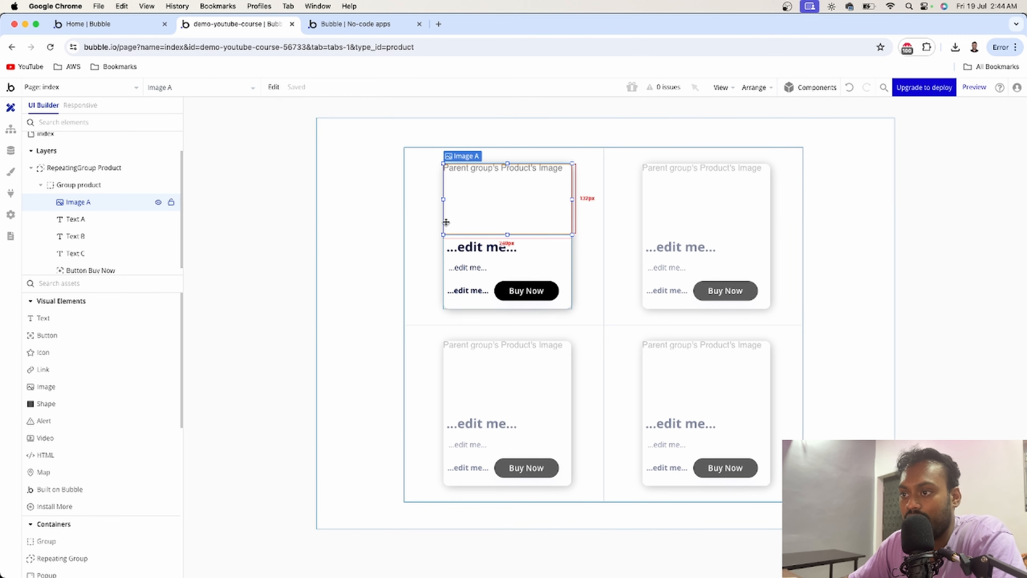
- Set the title text's content to the dynamic value Parent group's Product's Name
{"action": "double_click", "coordinate": [482, 247]}
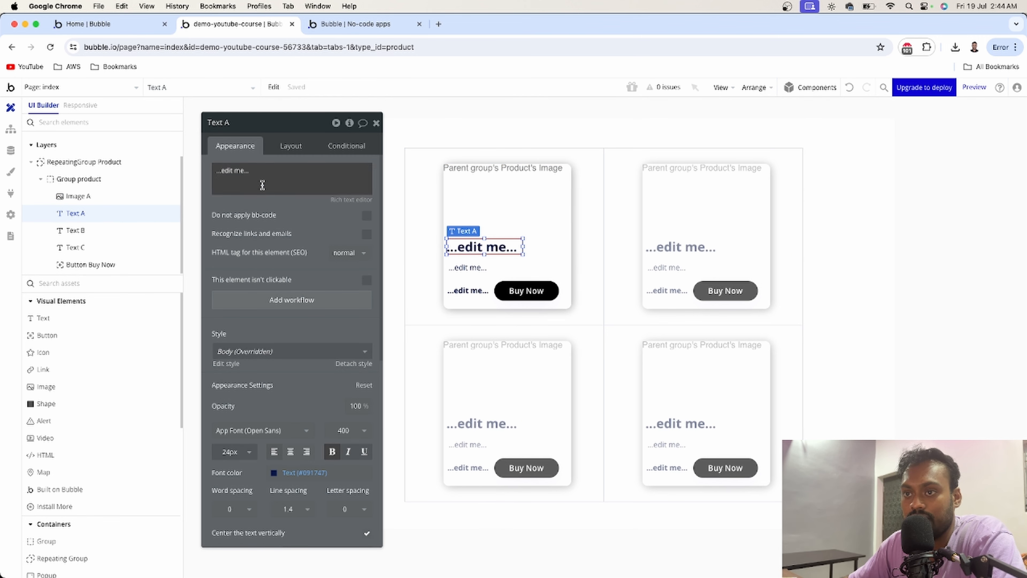
{"action": "triple_click", "coordinate": [262, 185]}
{"action": "left_click", "coordinate": [395, 171]}
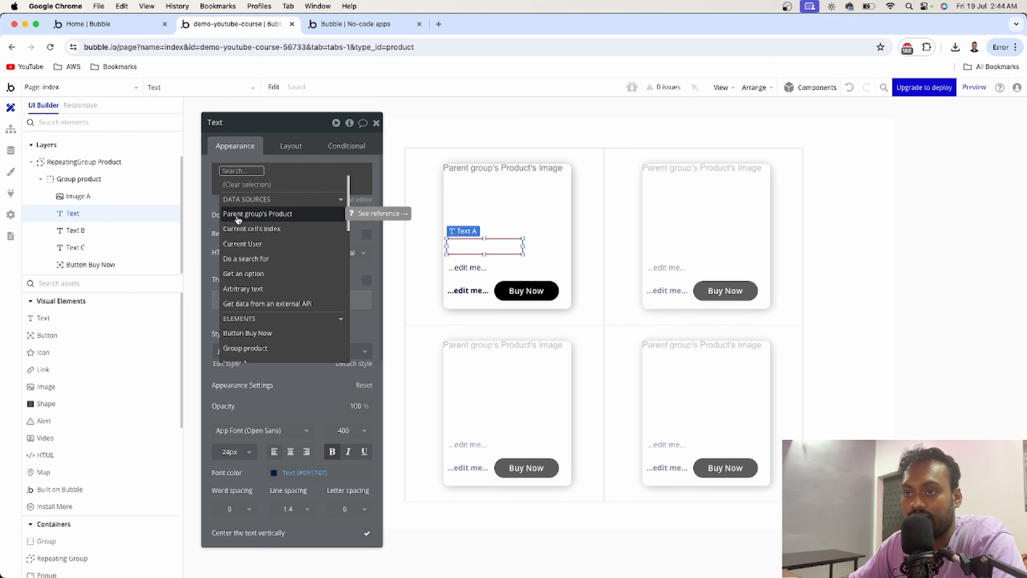
{"action": "left_click", "coordinate": [284, 219]}
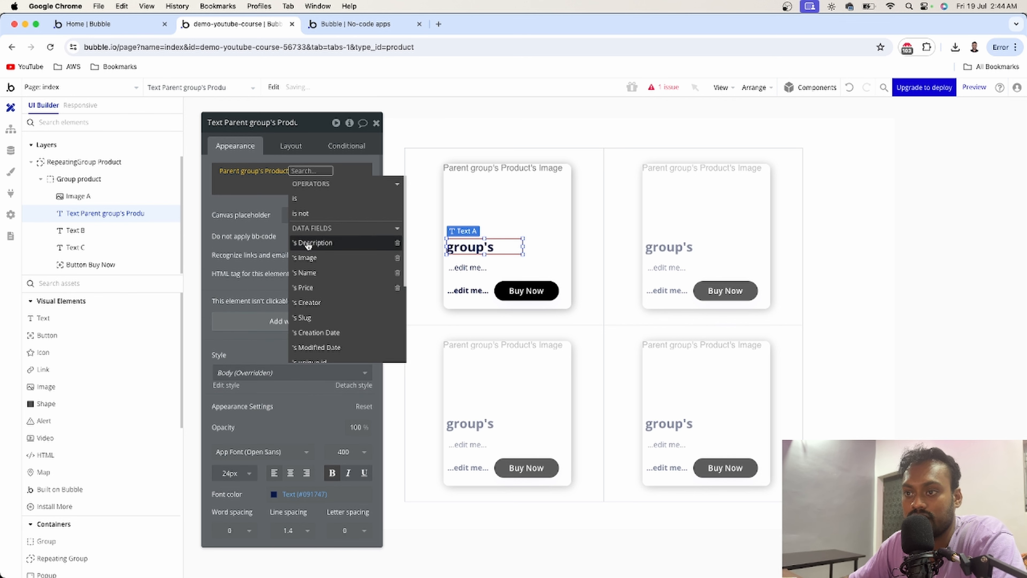
{"action": "left_click", "coordinate": [311, 276]}
{"action": "left_click", "coordinate": [265, 213]}
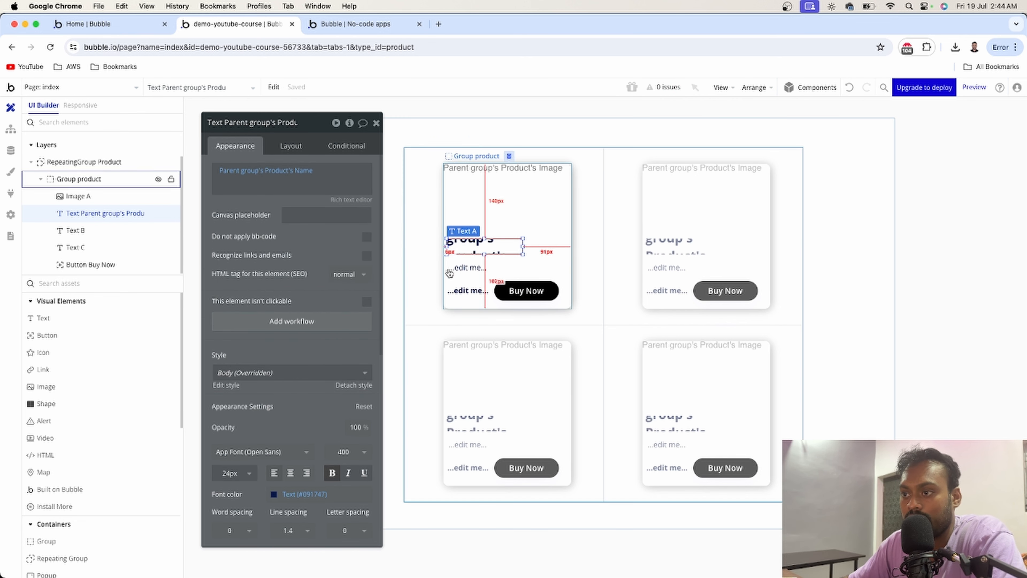
- Set the description text's content to the dynamic value Parent group's Product's Description
{"action": "left_click", "coordinate": [469, 267]}
{"action": "triple_click", "coordinate": [253, 174]}
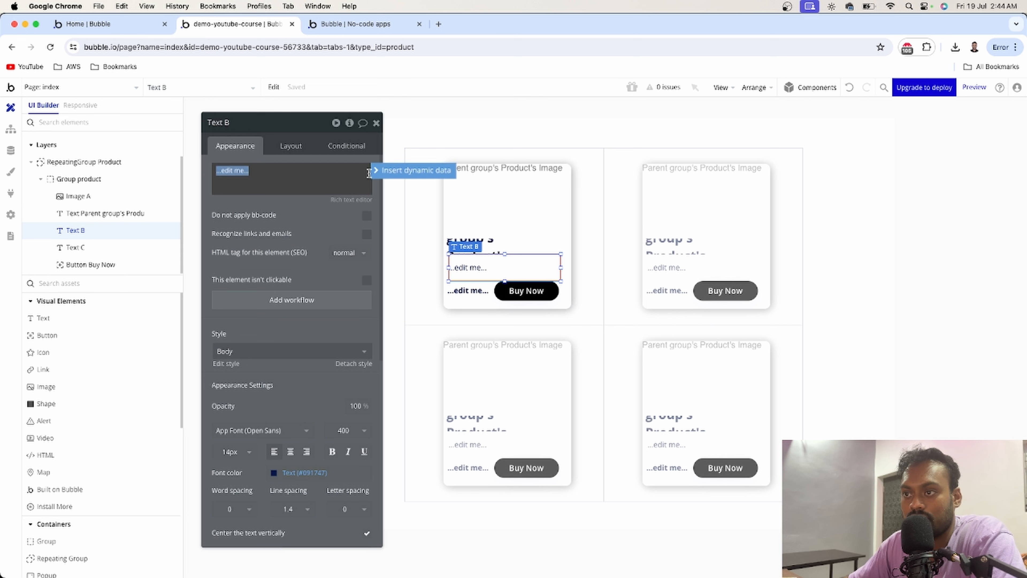
{"action": "left_click", "coordinate": [387, 169]}
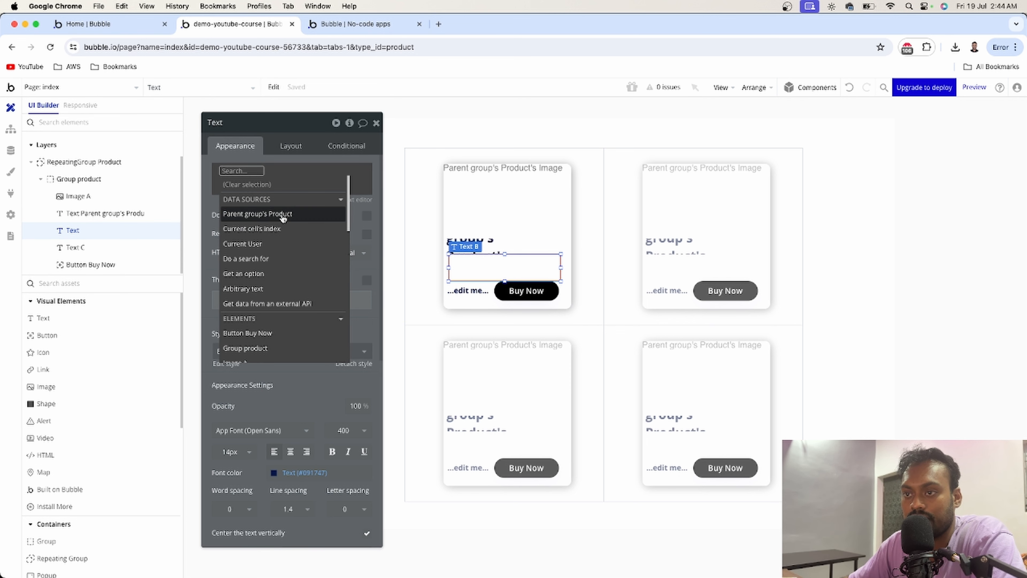
{"action": "left_click", "coordinate": [272, 216]}
{"action": "left_click", "coordinate": [307, 243]}
{"action": "left_click", "coordinate": [261, 211]}
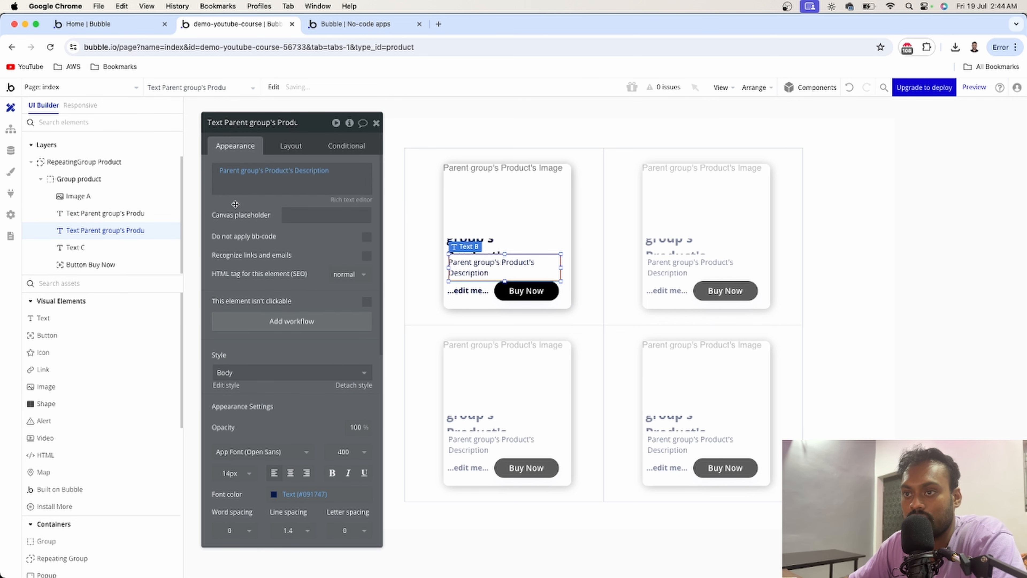
- Replace the price text's content with "$ " followed by the dynamic value Parent group's Product's Price
{"action": "left_click", "coordinate": [462, 289]}
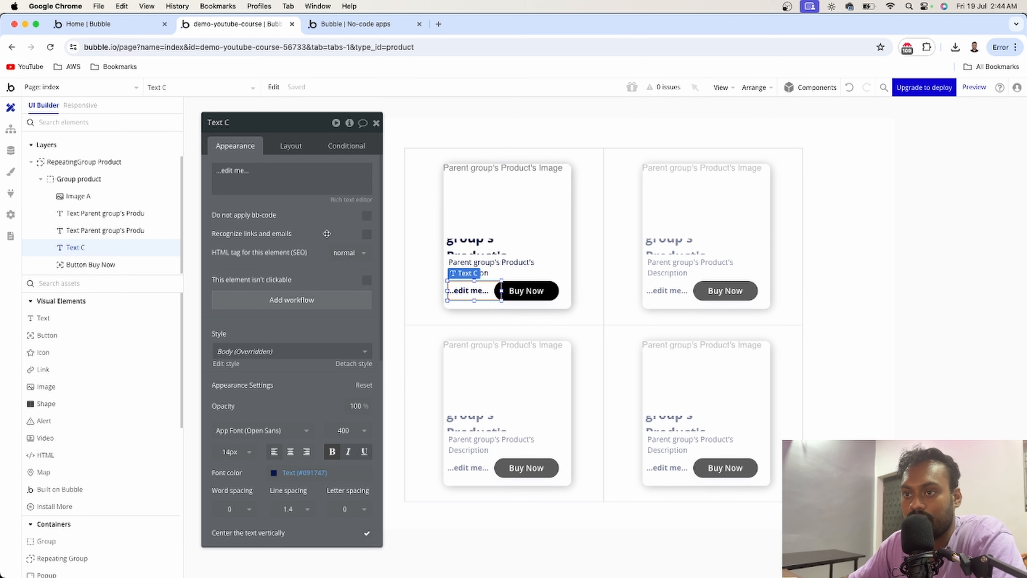
{"action": "triple_click", "coordinate": [227, 172]}
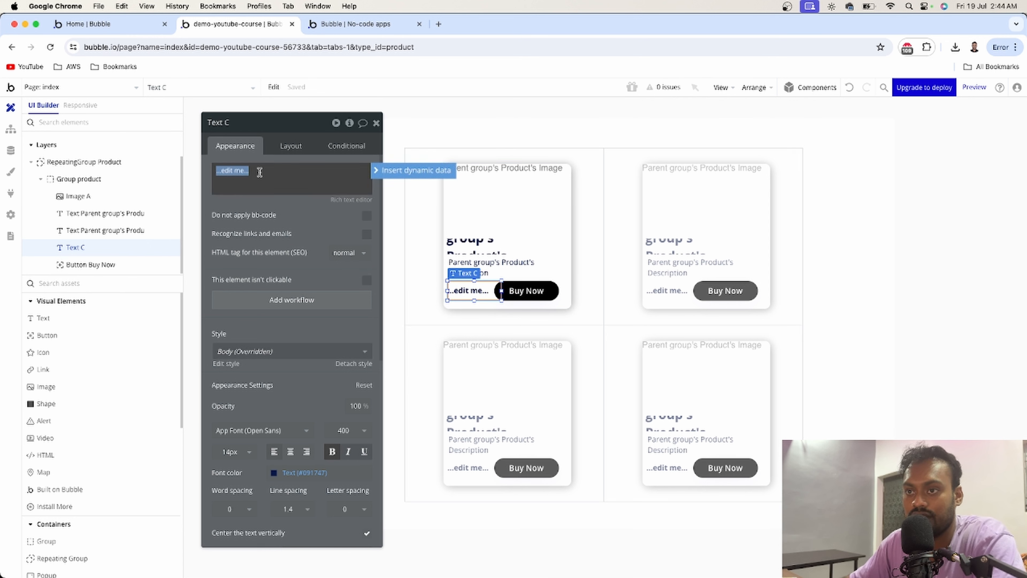
{"action": "key", "text": "Left"}
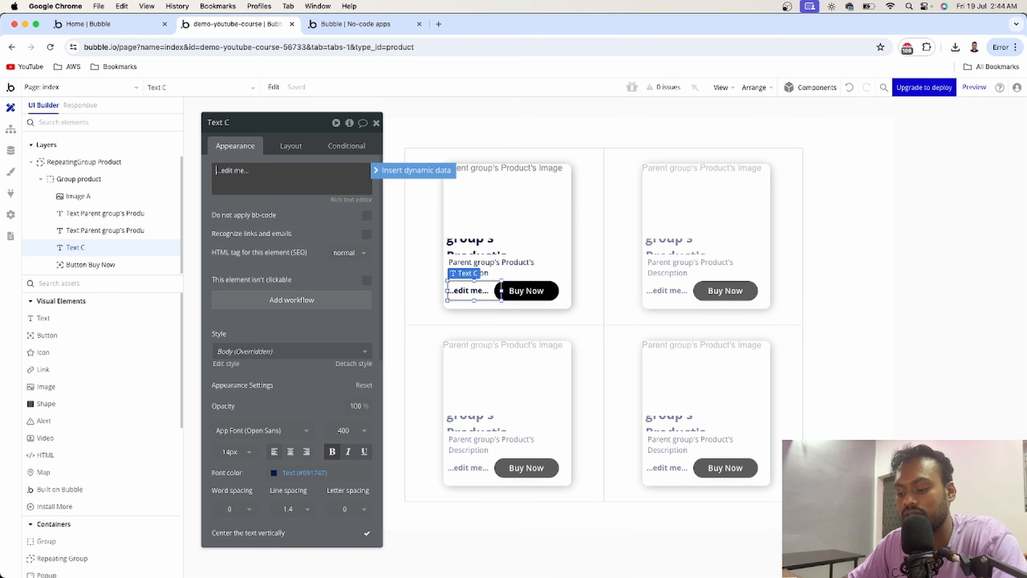
{"action": "type", "text": "$"}
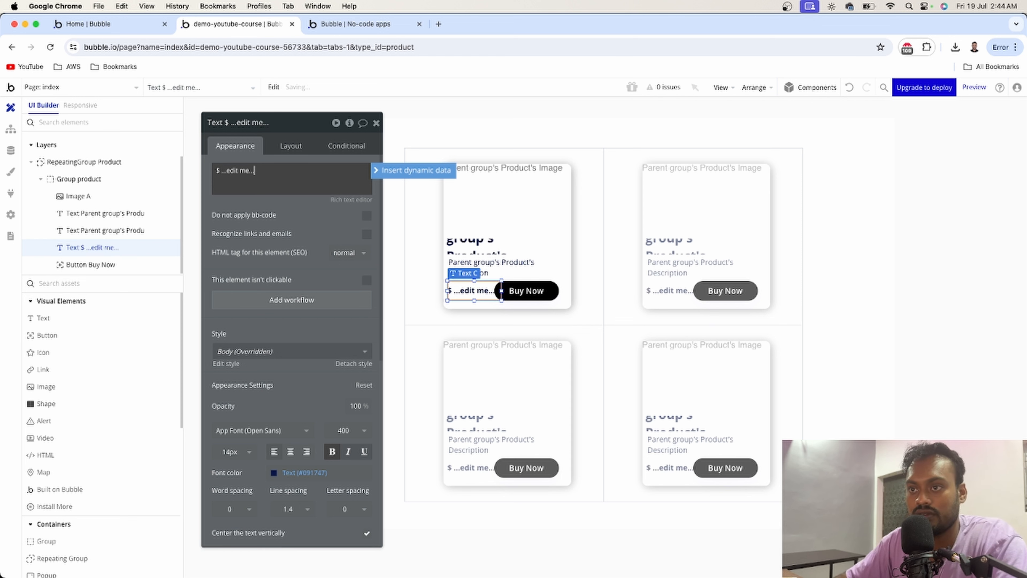
{"action": "key", "text": "BackSpace"}
{"action": "key", "text": "BackSpace"}
{"action": "key", "text": "BackSpace"}
{"action": "key", "text": "BackSpace"}
{"action": "key", "text": "BackSpace"}
{"action": "key", "text": "BackSpace"}
{"action": "key", "text": "BackSpace"}
{"action": "key", "text": "BackSpace"}
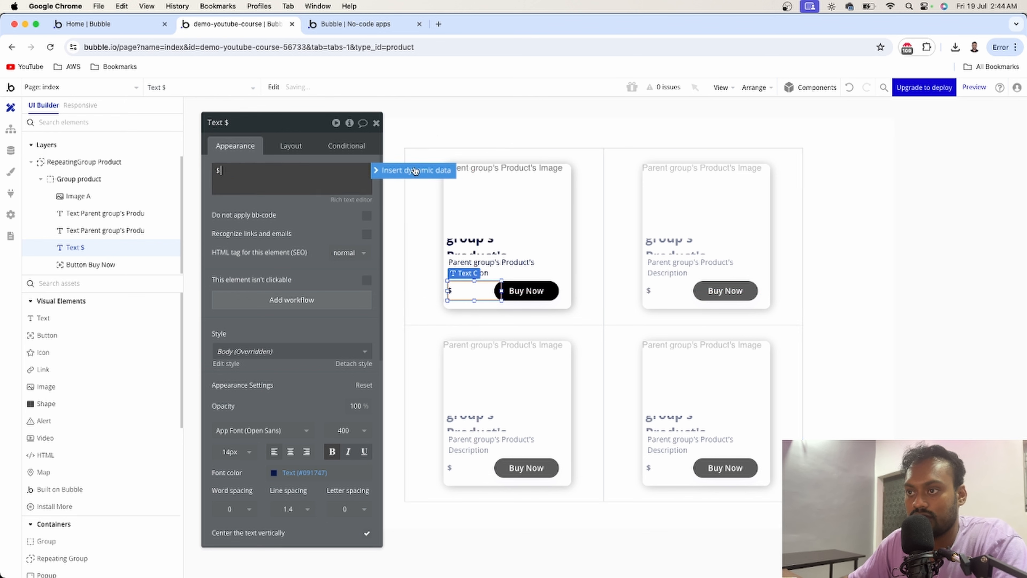
{"action": "left_click", "coordinate": [398, 171]}
{"action": "left_click", "coordinate": [260, 214]}
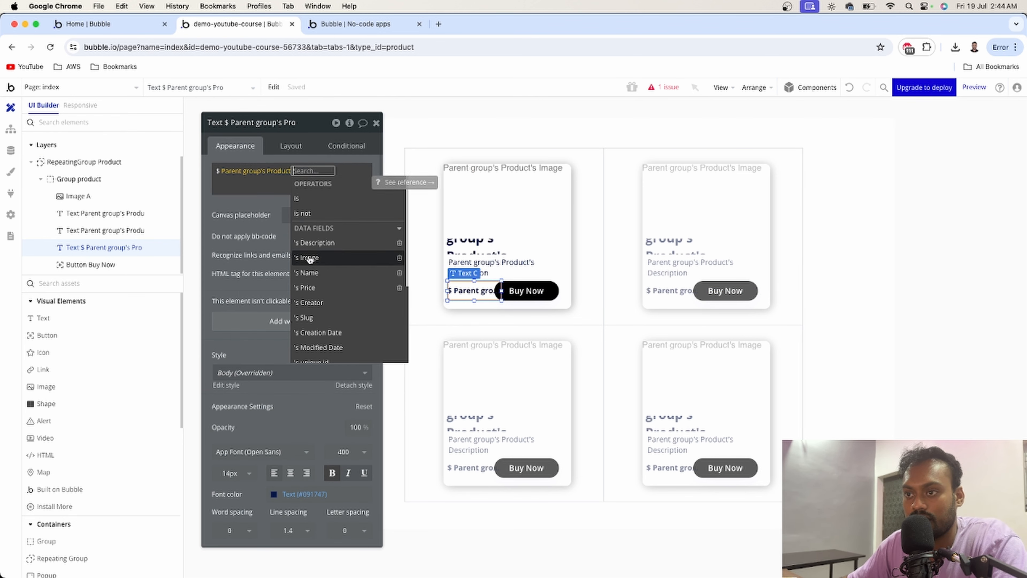
{"action": "left_click", "coordinate": [308, 287]}
{"action": "left_click", "coordinate": [376, 123]}
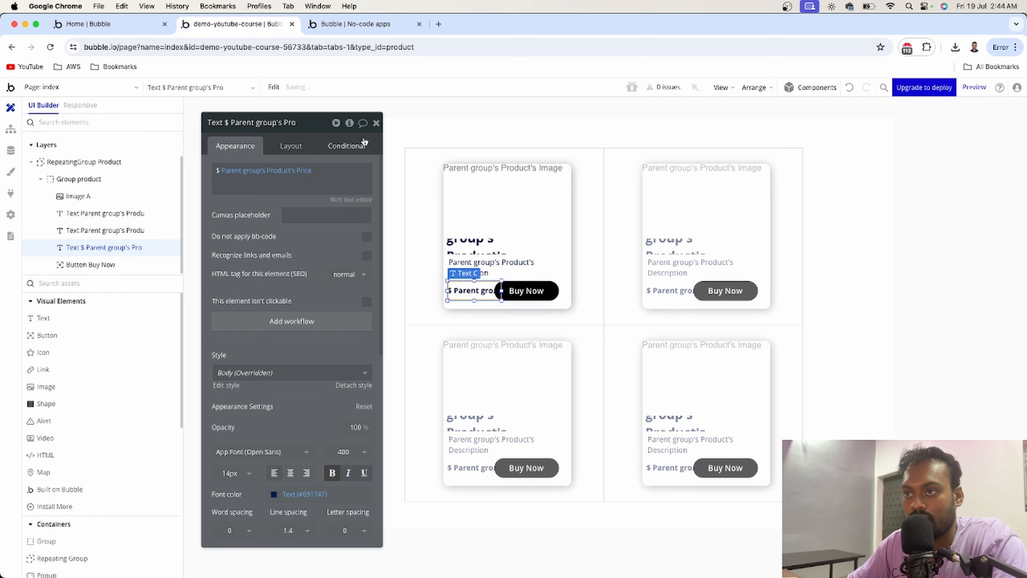
- Close the property editor and preview the page to check the product cards
{"action": "left_click", "coordinate": [376, 122]}
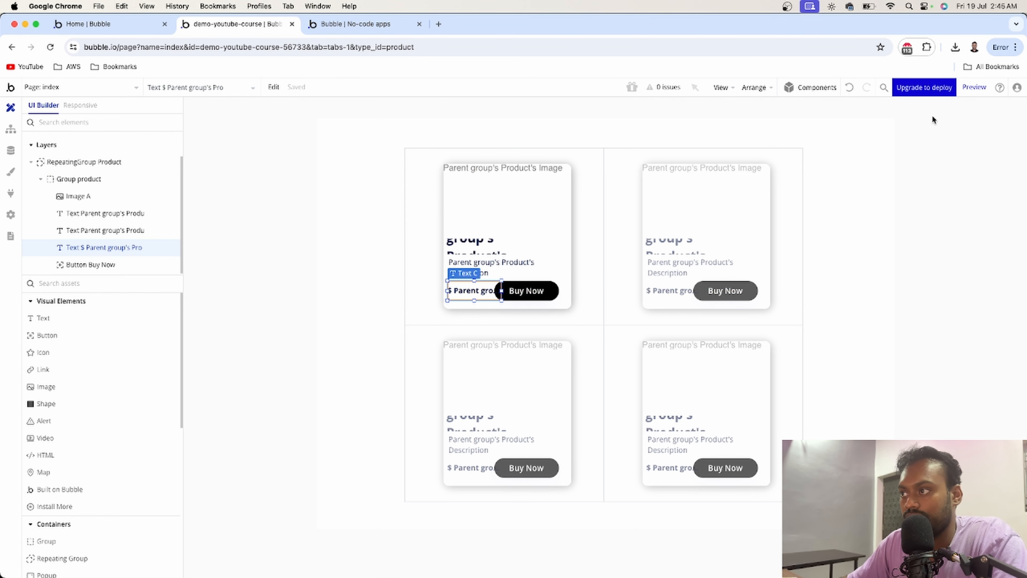
{"action": "left_click", "coordinate": [974, 87]}
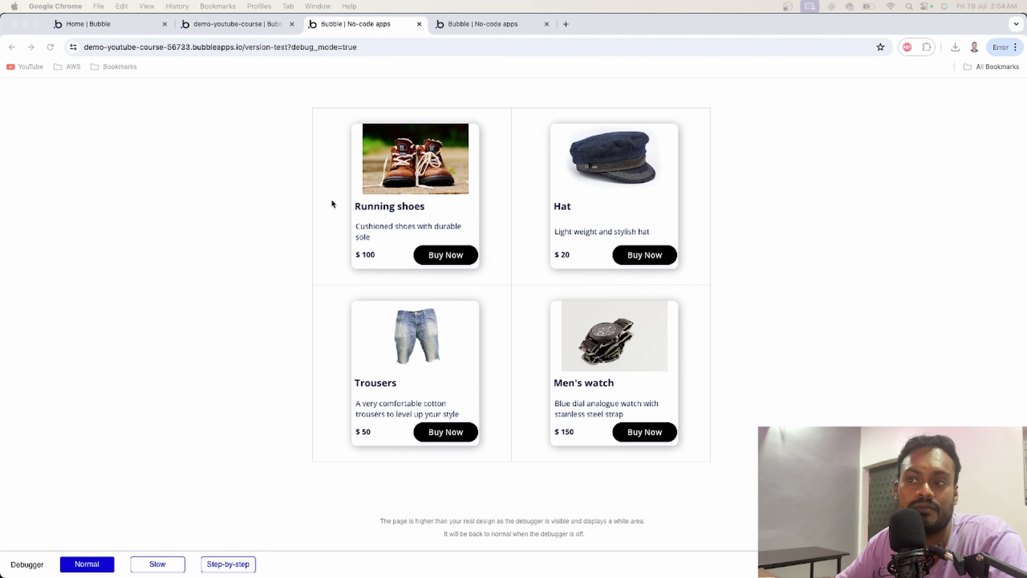
{"action": "left_click", "coordinate": [257, 198]}
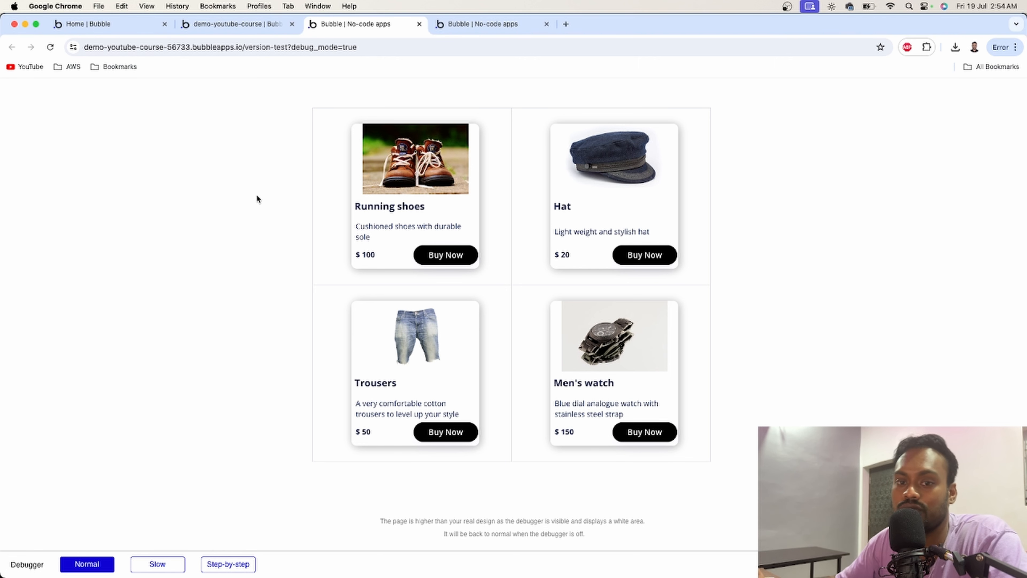